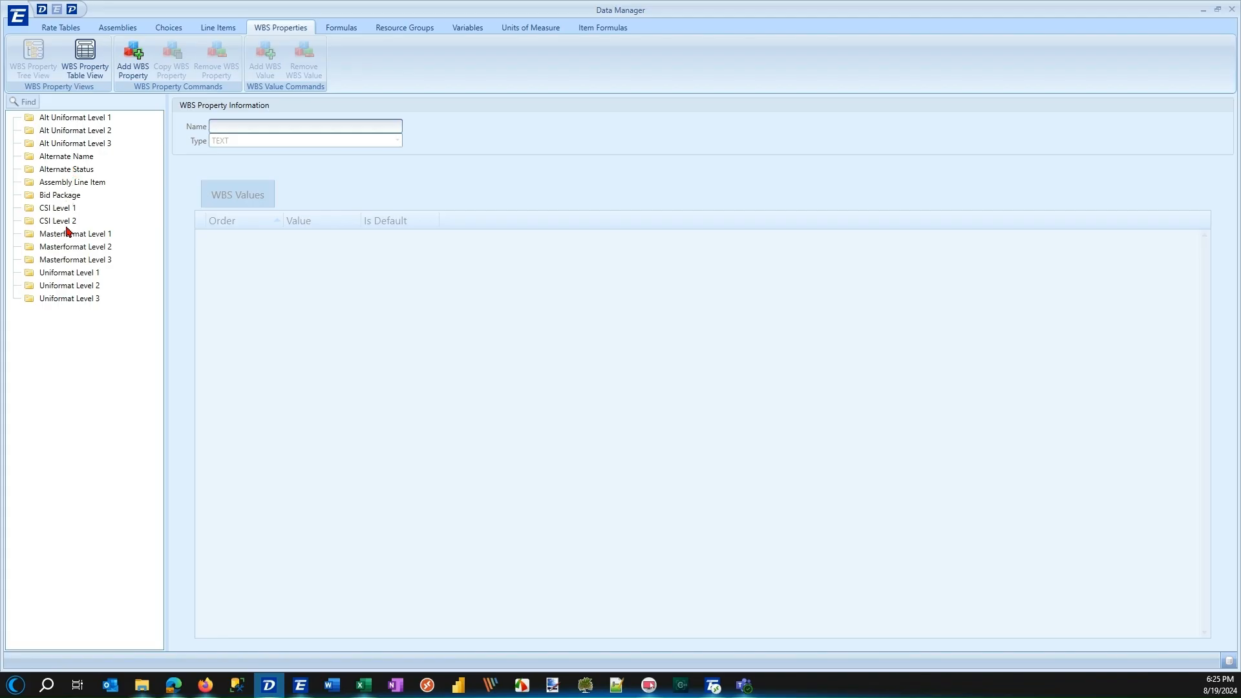
Display the WBS values of Masterformat Level 1 and fit all columns of the values table to their contents
left_click(68, 236)
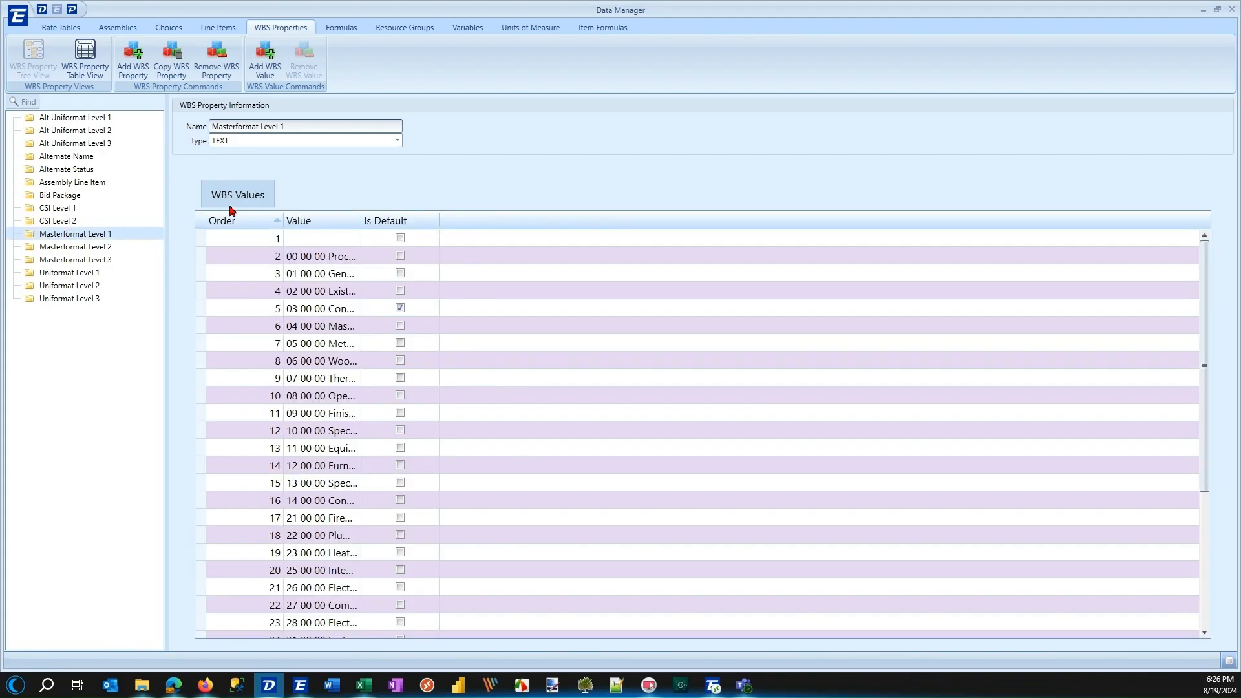
right_click(333, 222)
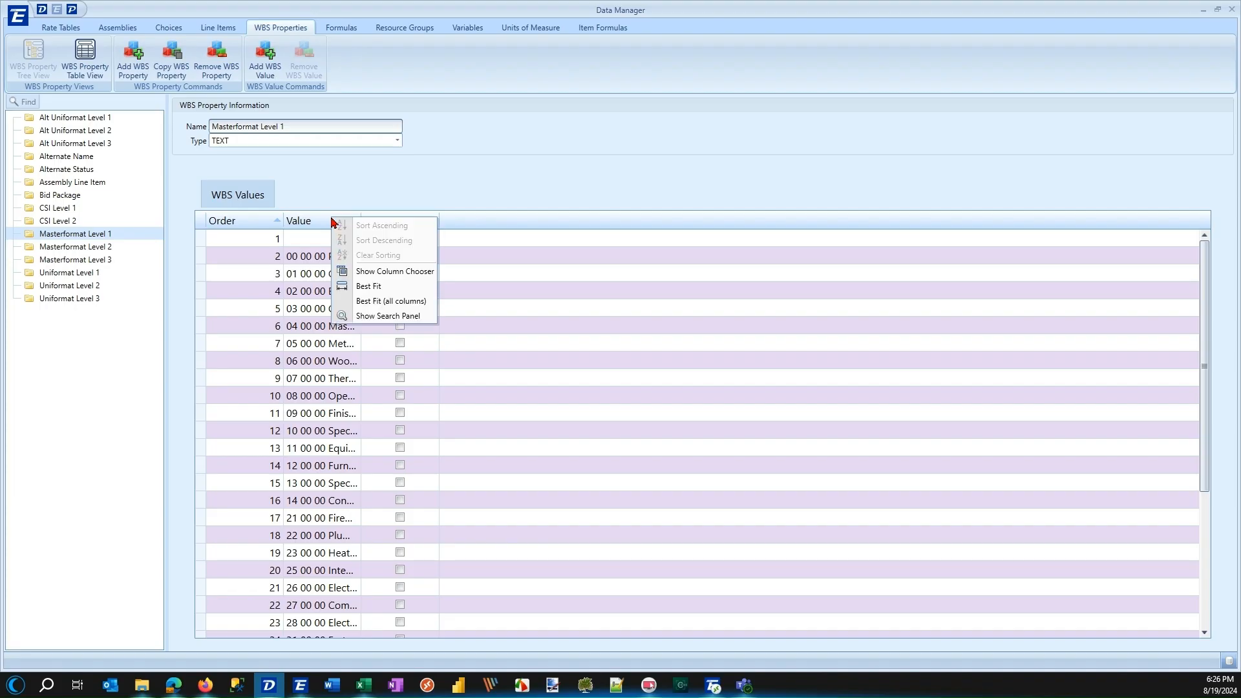
left_click(397, 302)
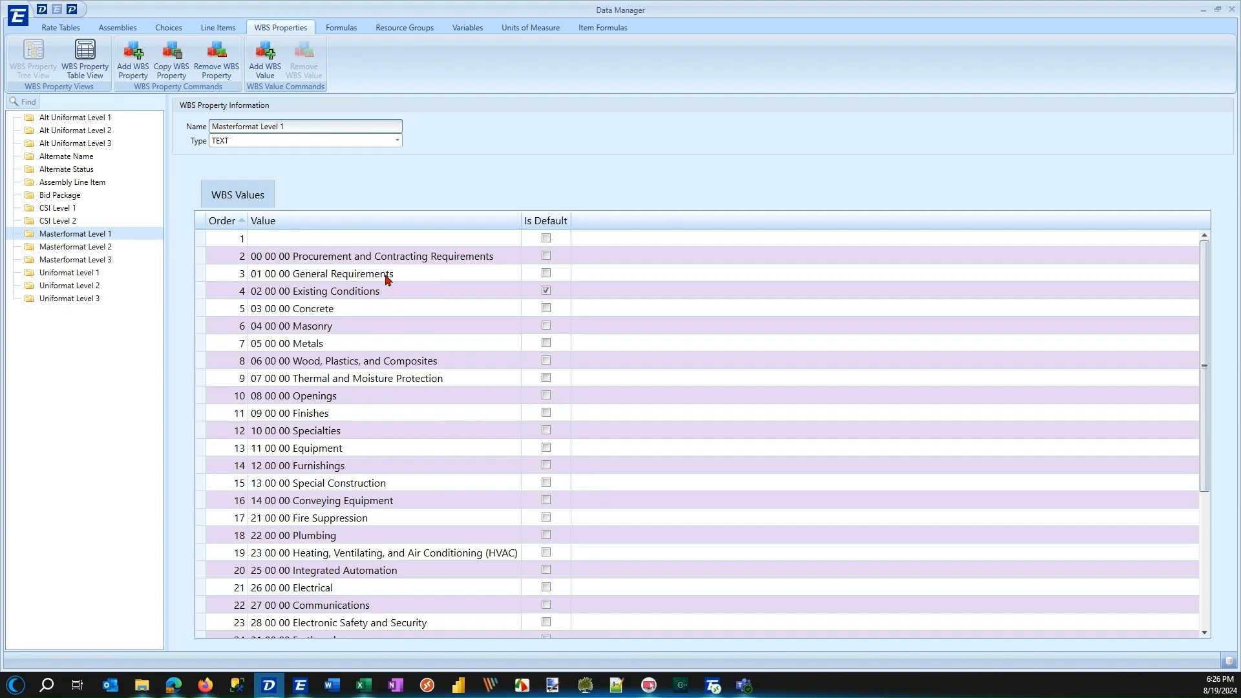
Show the WBS properties as a table, sorted ascending by property name, with all columns fitted to their contents
left_click(86, 56)
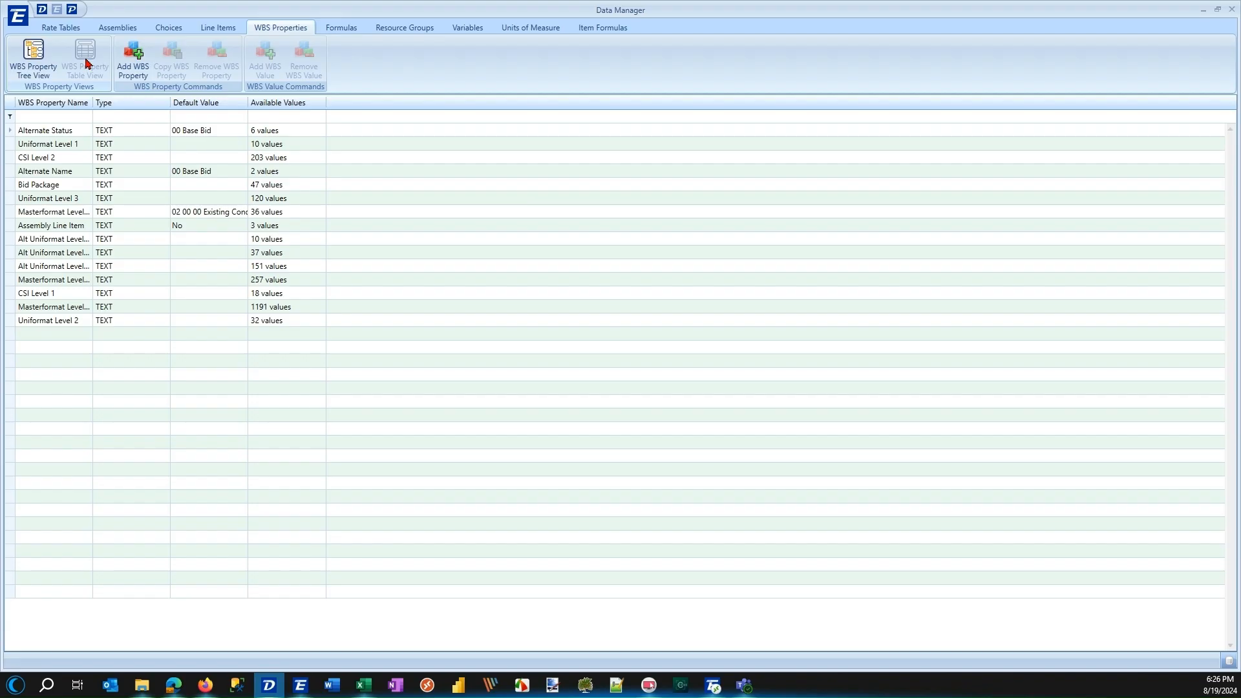
left_click(65, 104)
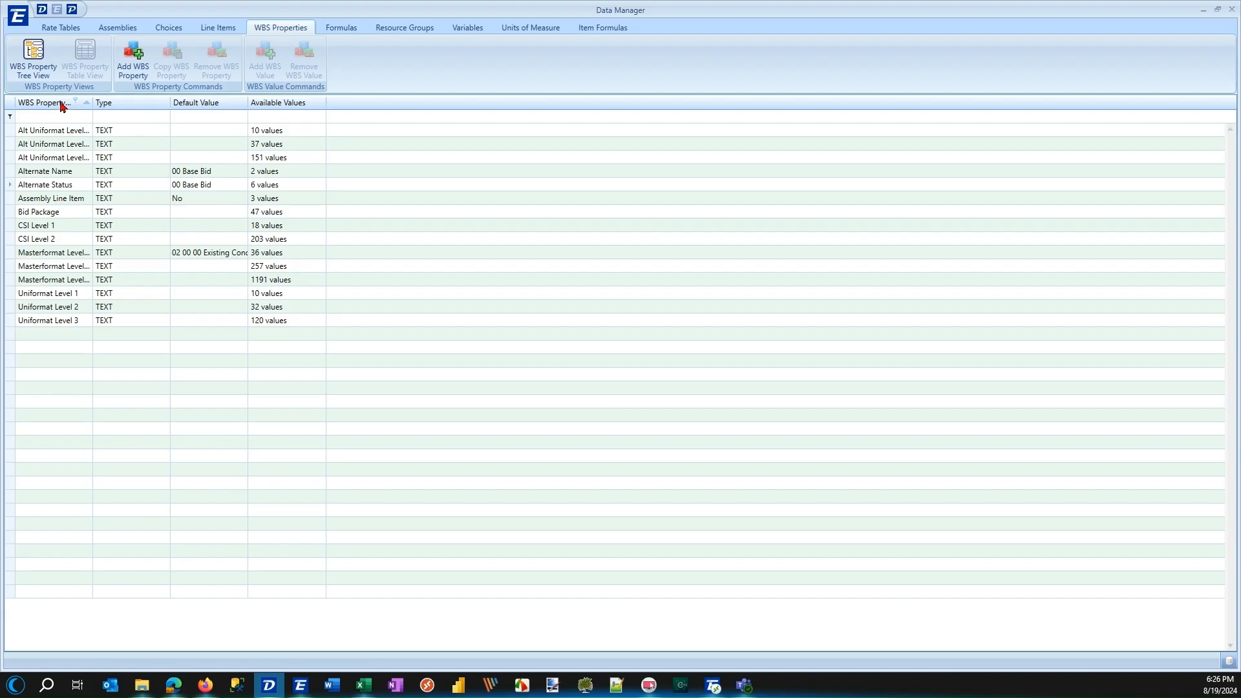
right_click(62, 105)
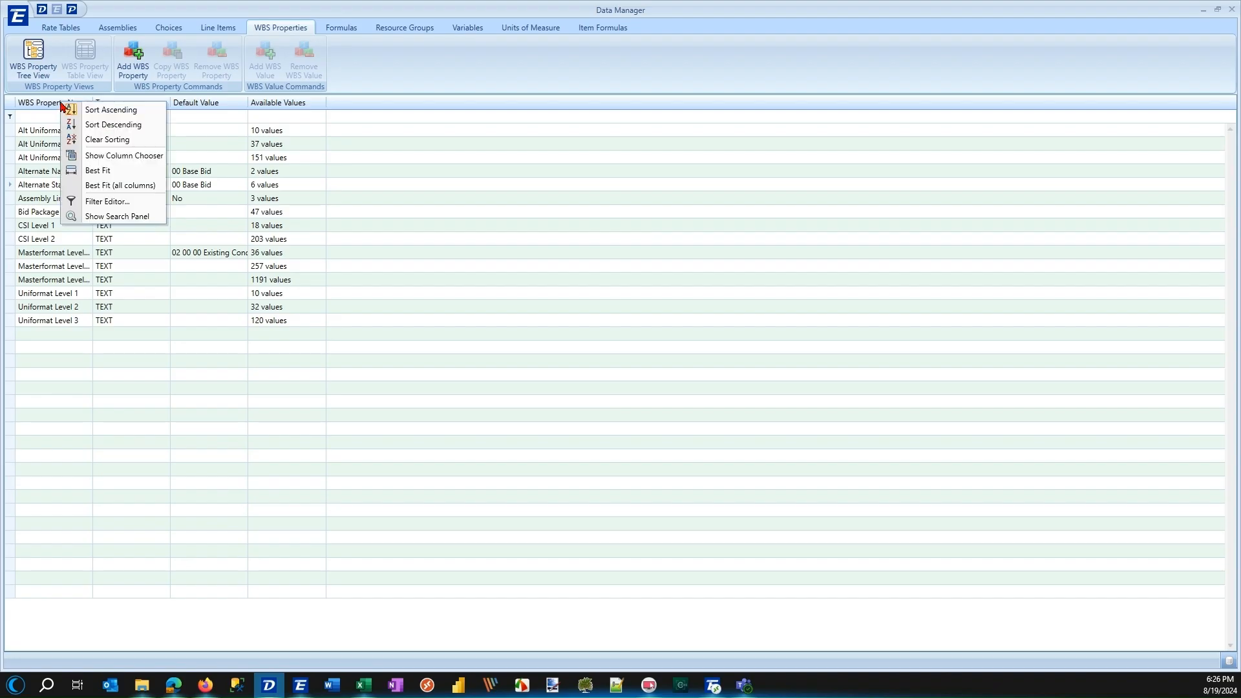
left_click(127, 186)
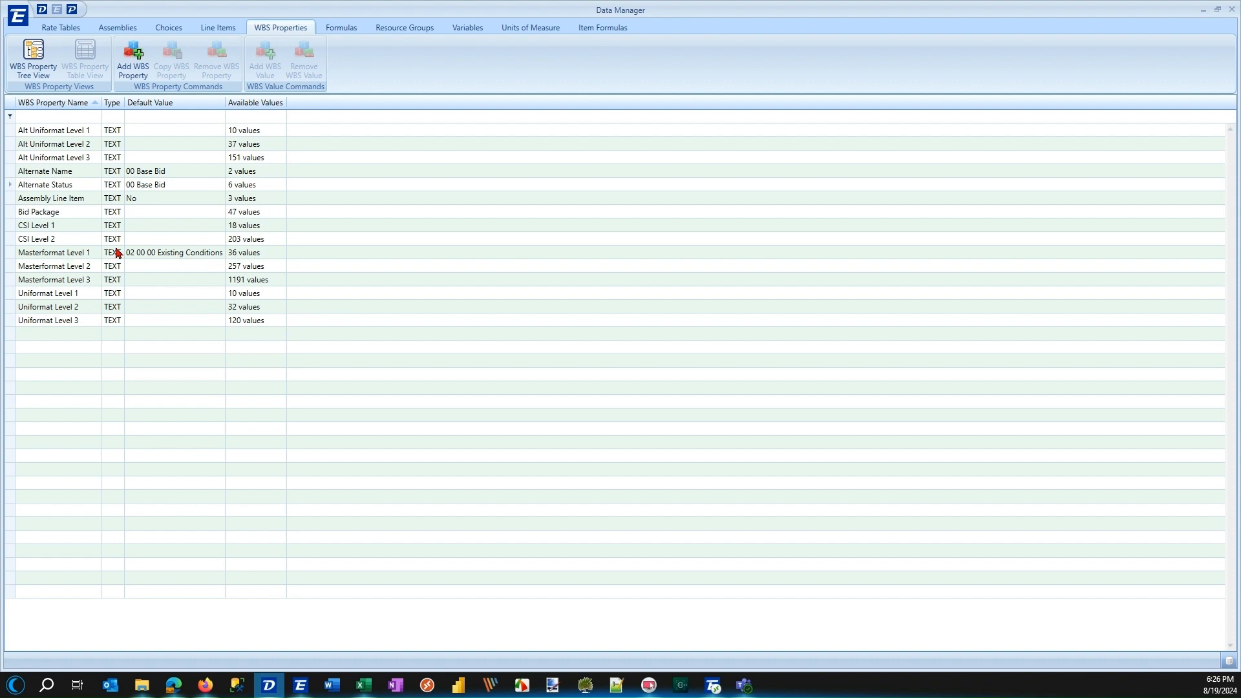
Open the available values of Masterformat Level 1, make the blank first value the default, and close the values window
left_click(262, 251)
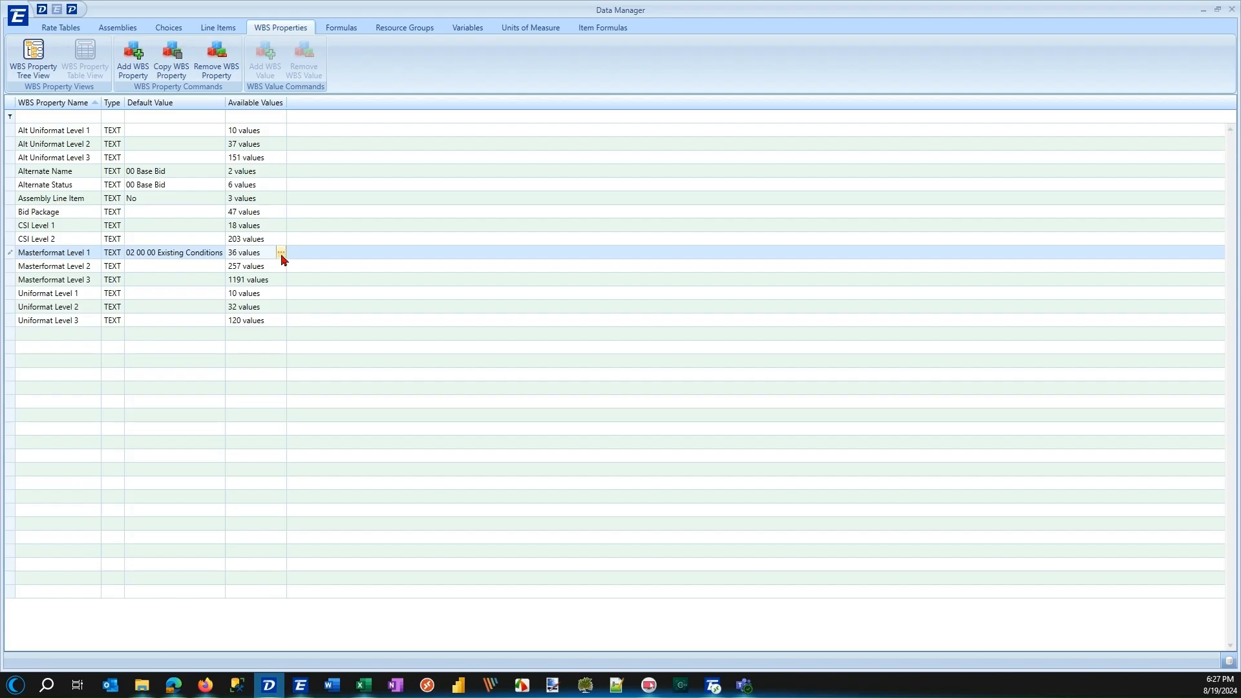
left_click(281, 254)
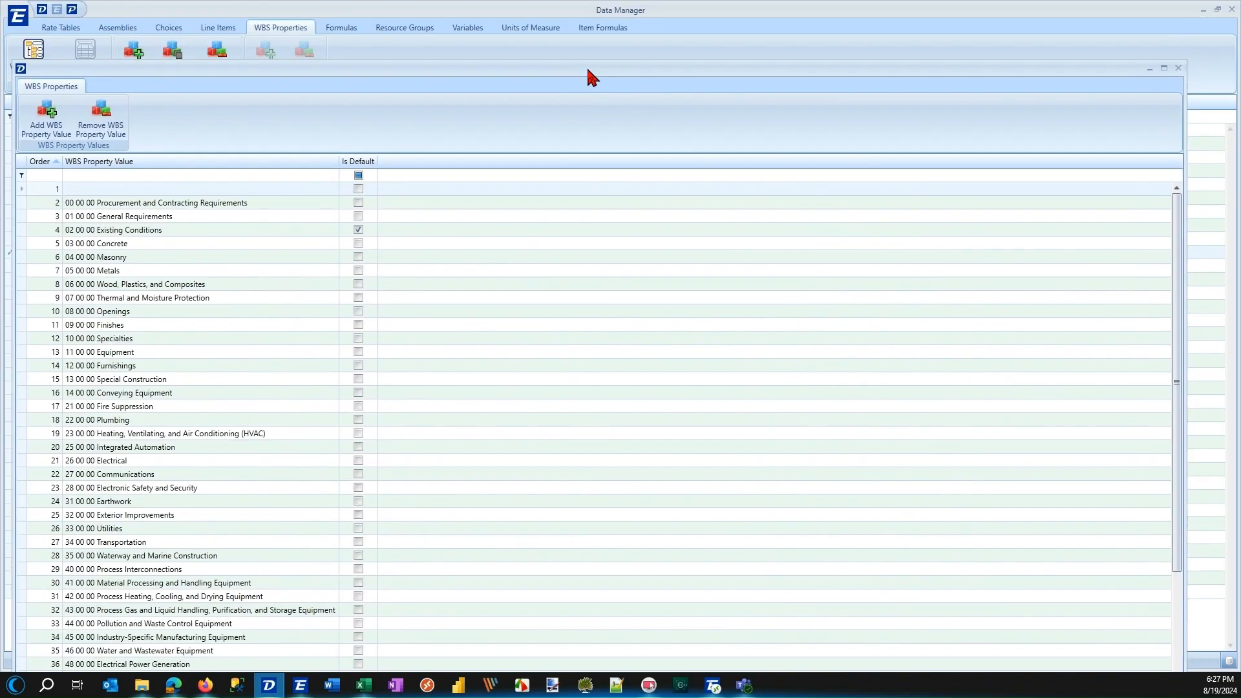
double_click(587, 72)
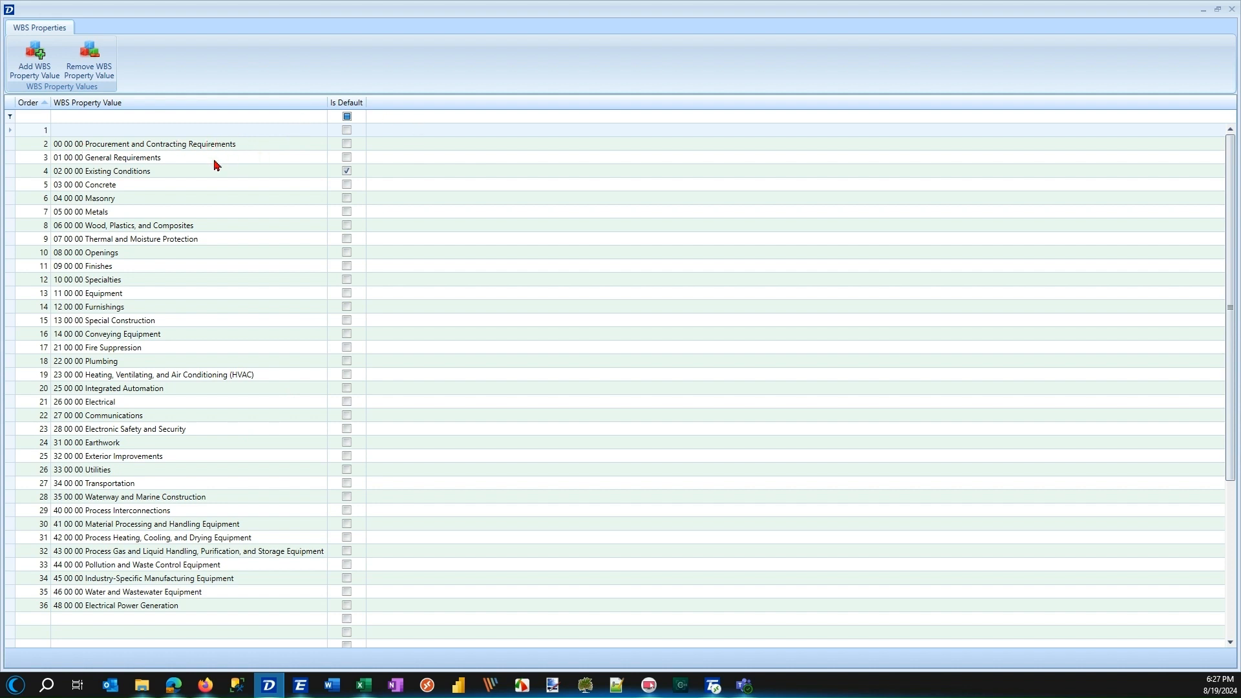
left_click(347, 130)
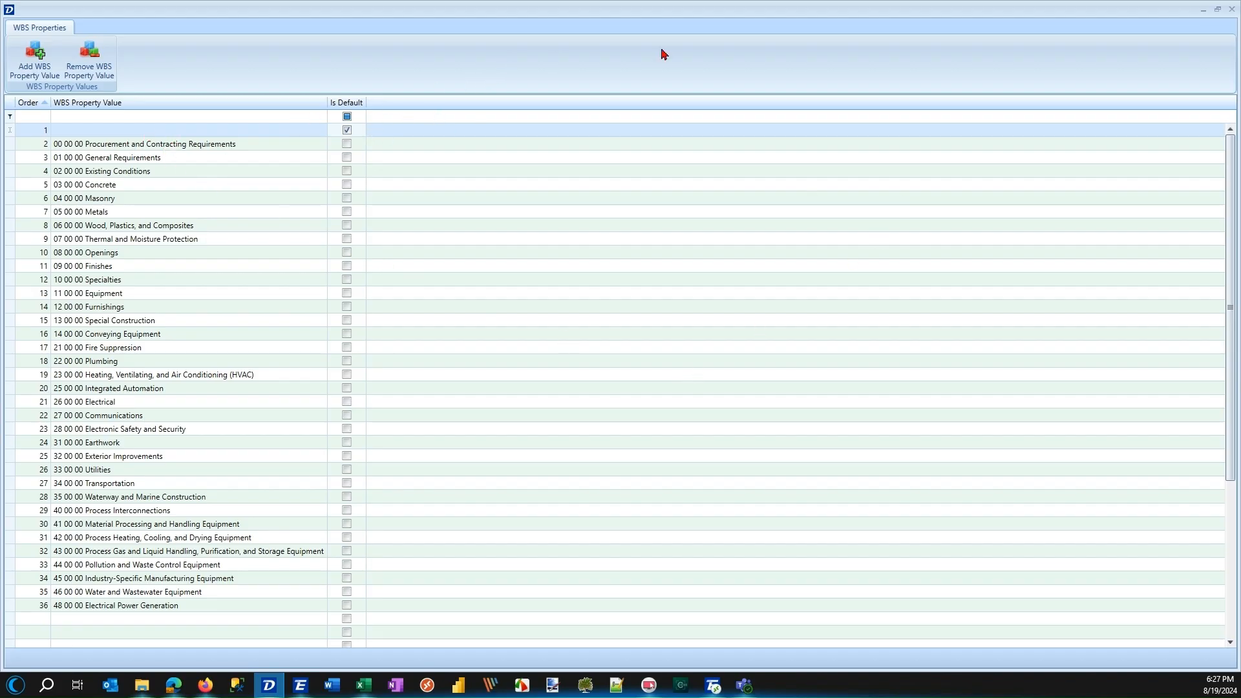
left_click(1219, 11)
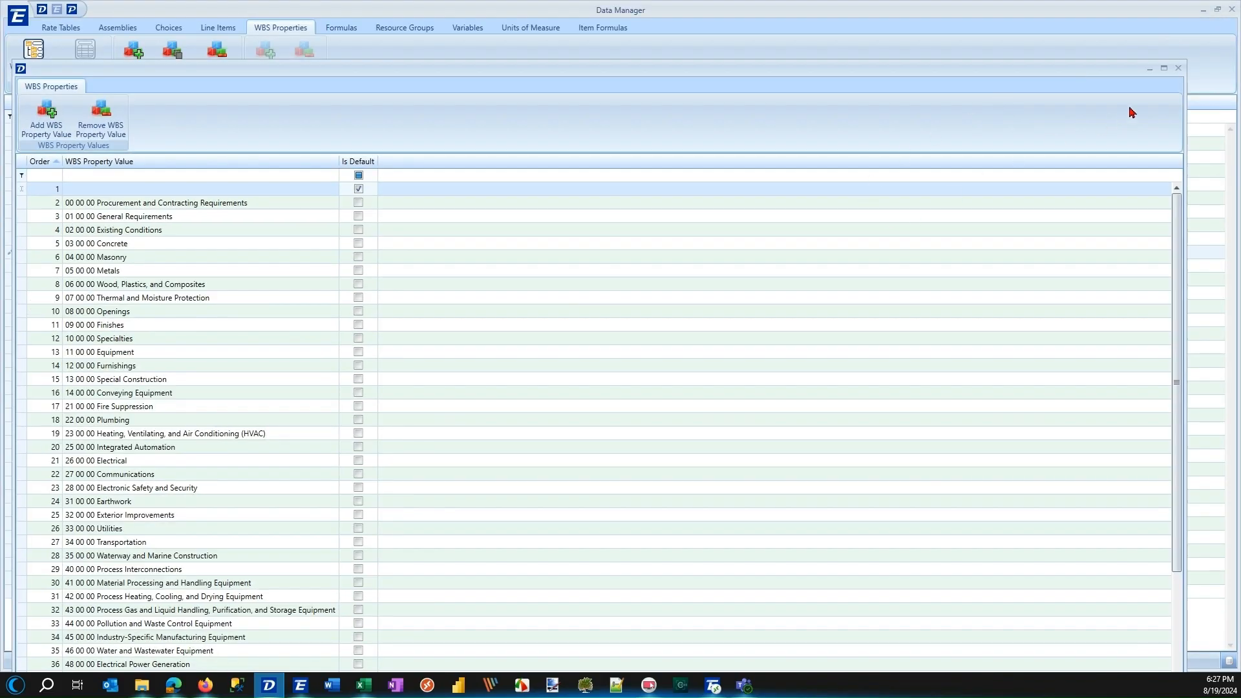
left_click(1179, 68)
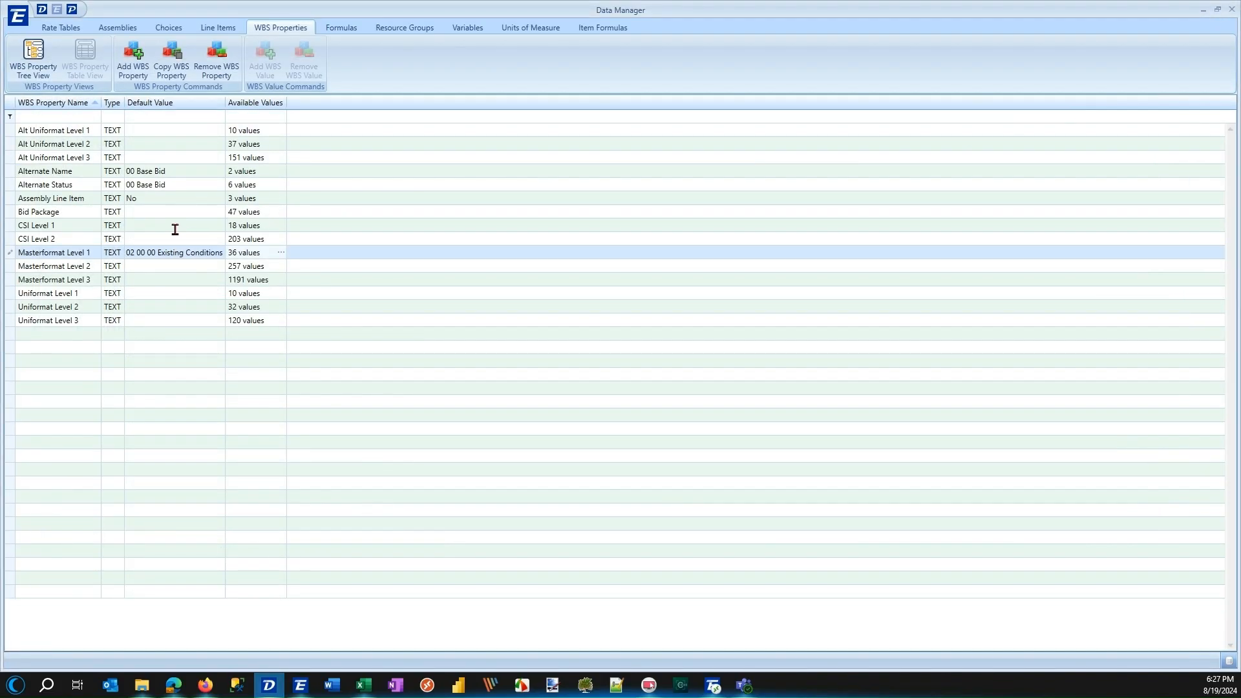
Clear the default value of Masterformat Level 1 in the WBS properties table
left_click(173, 278)
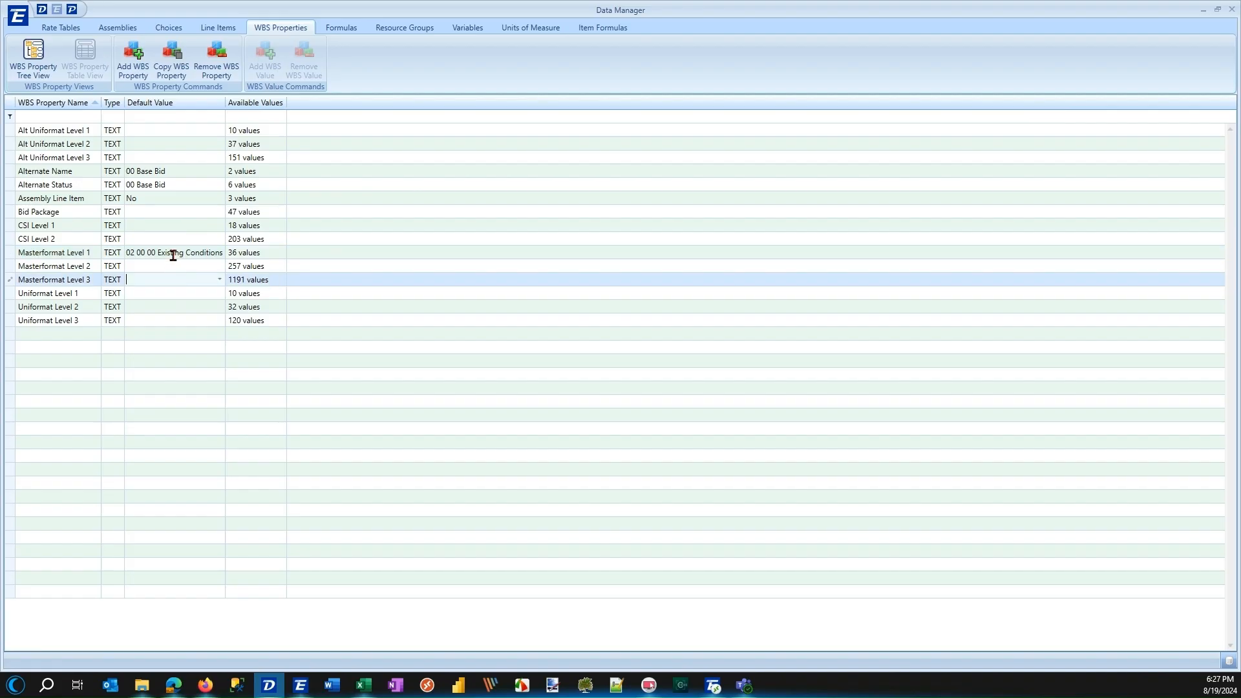
left_click(174, 255)
key("Delete")
left_click(182, 282)
Open the available values of Masterformat Level 2 and copy the rows from 00 10 00 Solicitation through 22 07 00 Plumbing Insulation
left_click(261, 265)
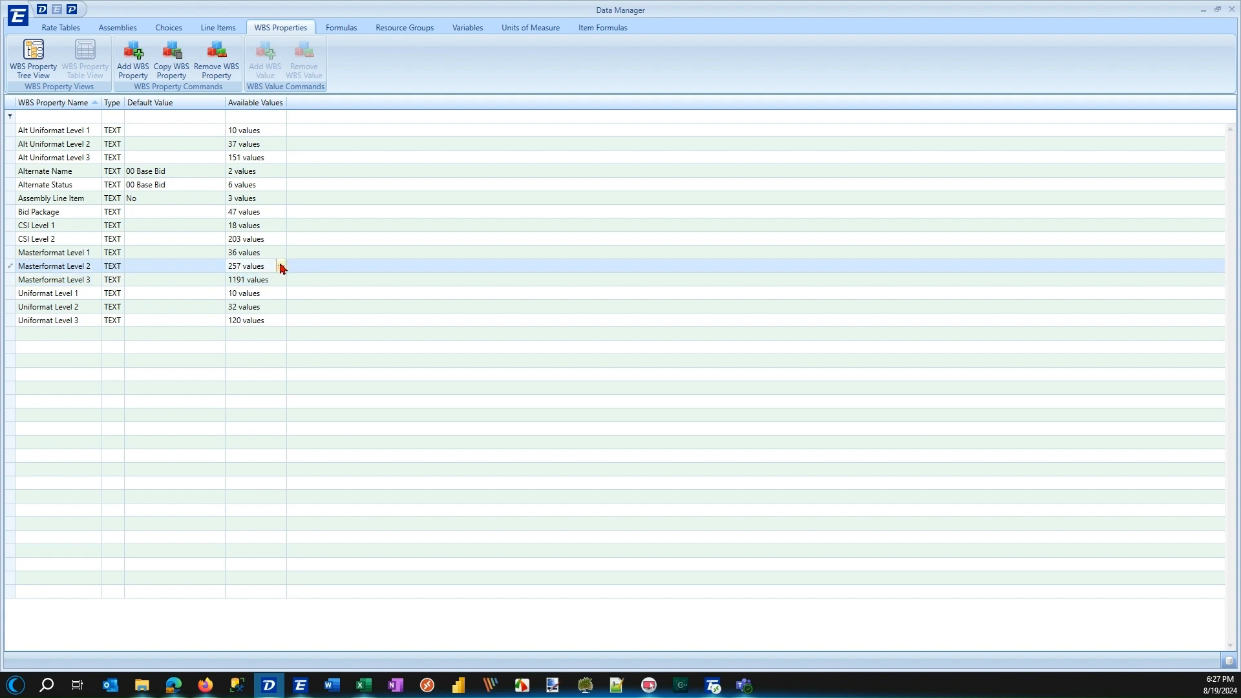
left_click(281, 266)
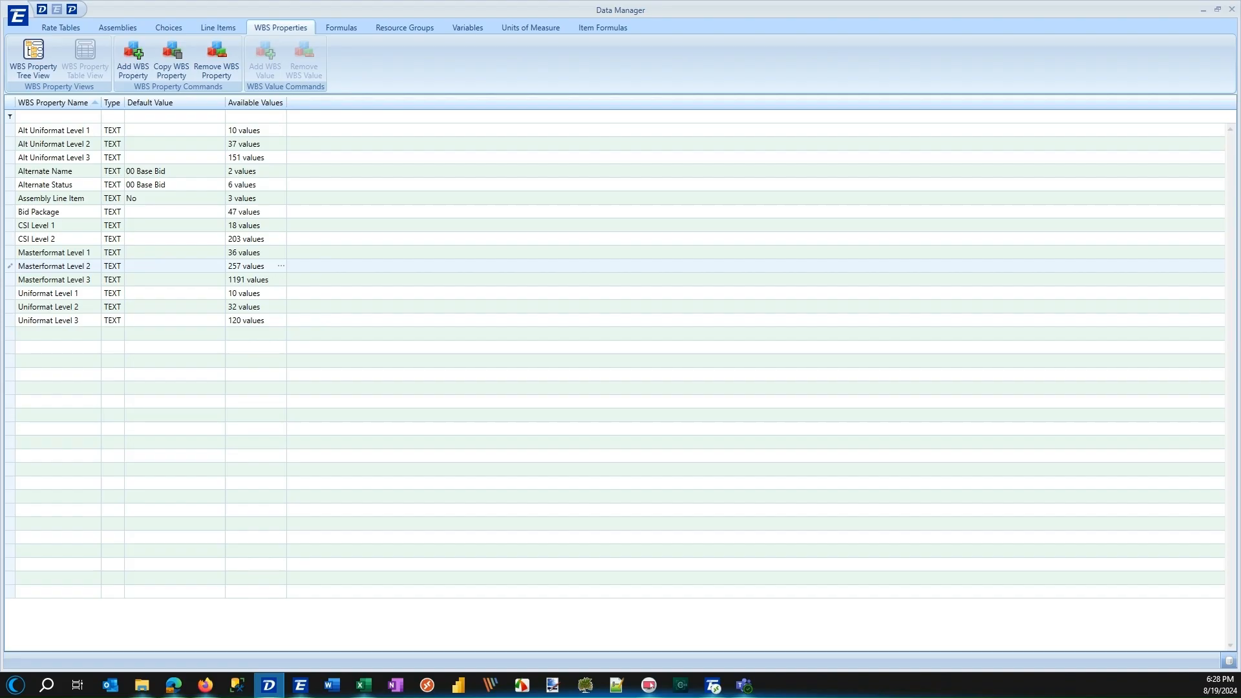
left_click_drag(388, 0, 941, 42)
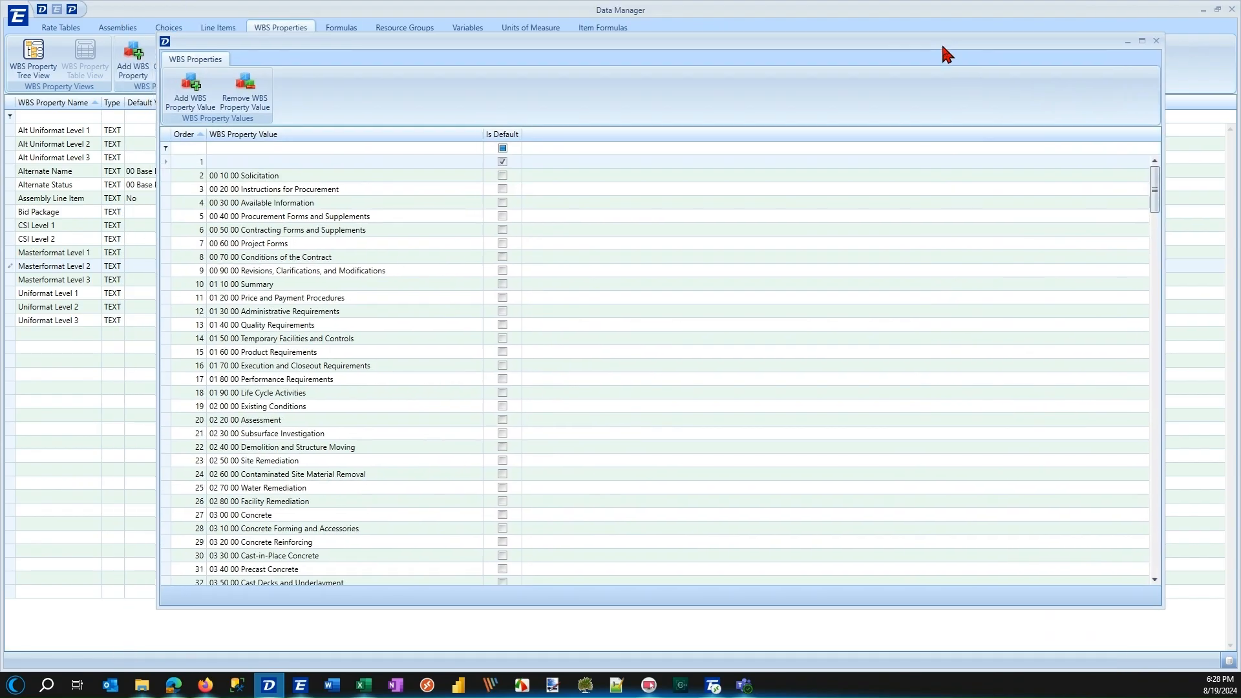
left_click(169, 176)
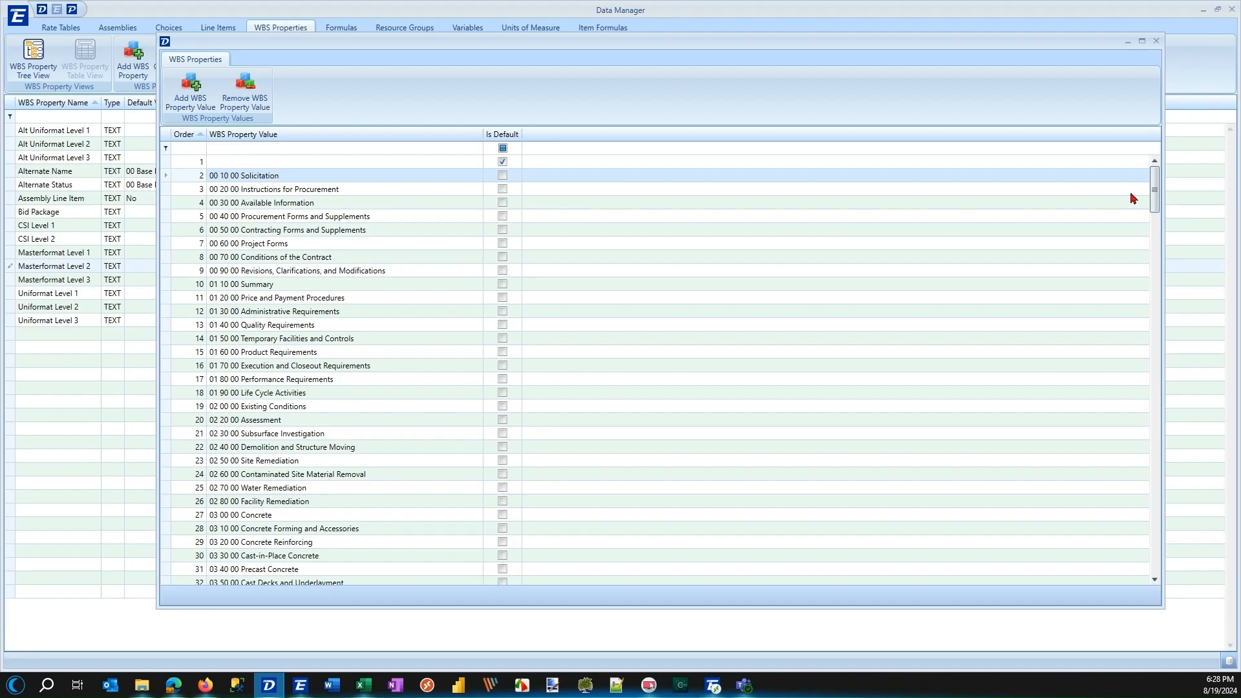
left_click_drag(1157, 198, 1156, 585)
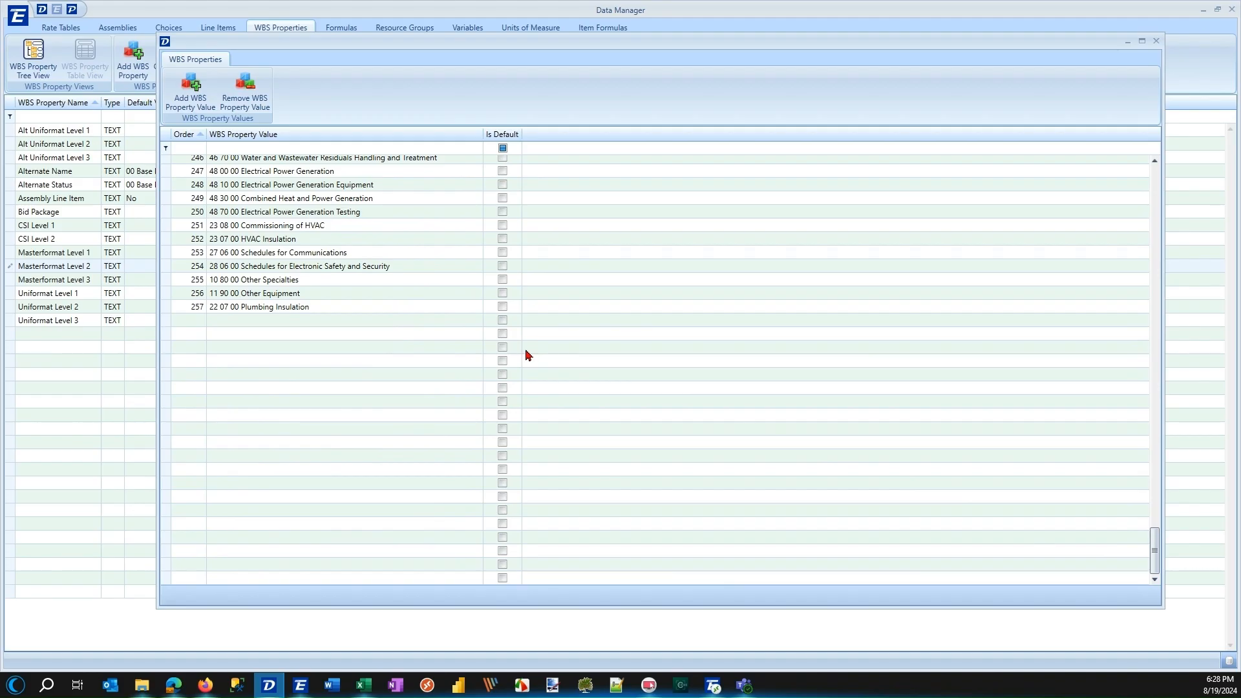
left_click(168, 309, "shift")
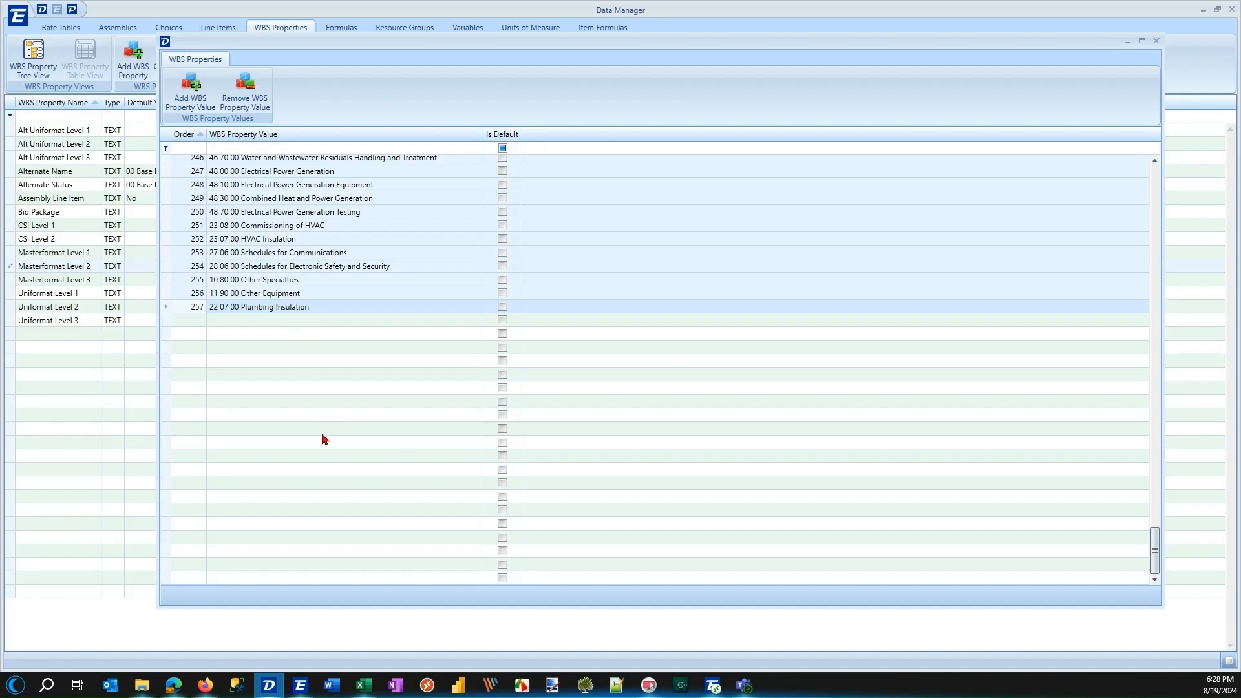
Switch to the DESTINI Hub export workbook in Excel and paste the copied values at A1 of a new sheet
left_click(358, 689)
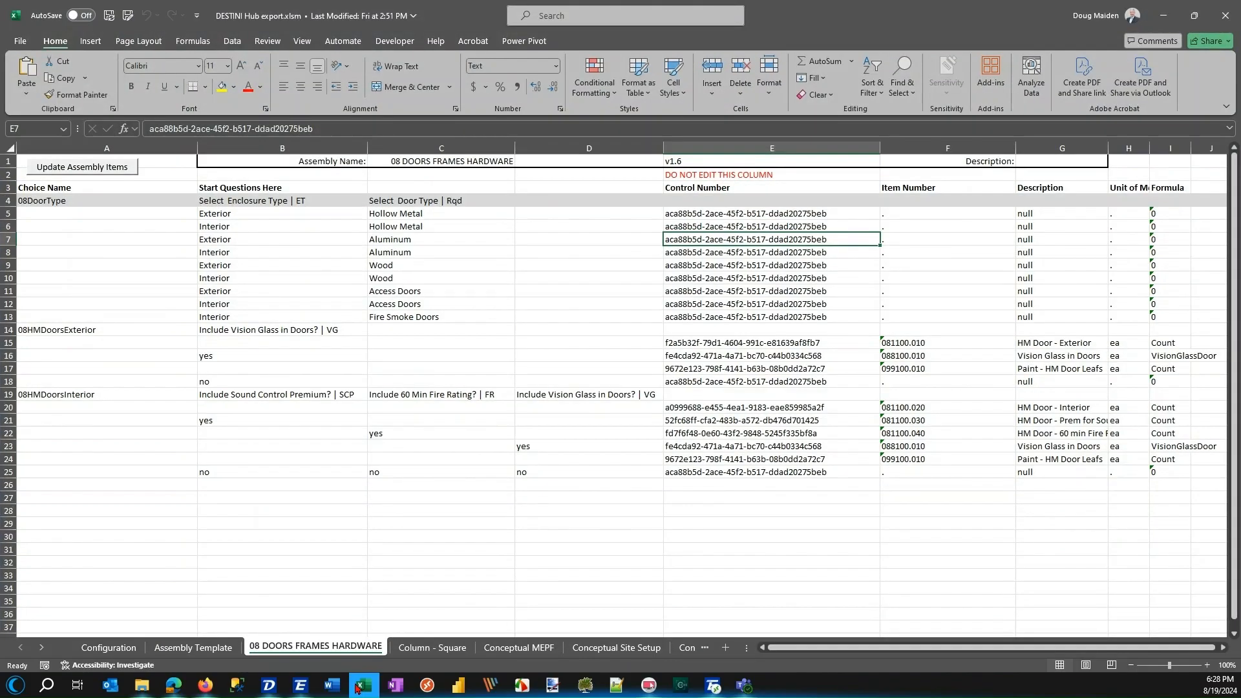
left_click(725, 647)
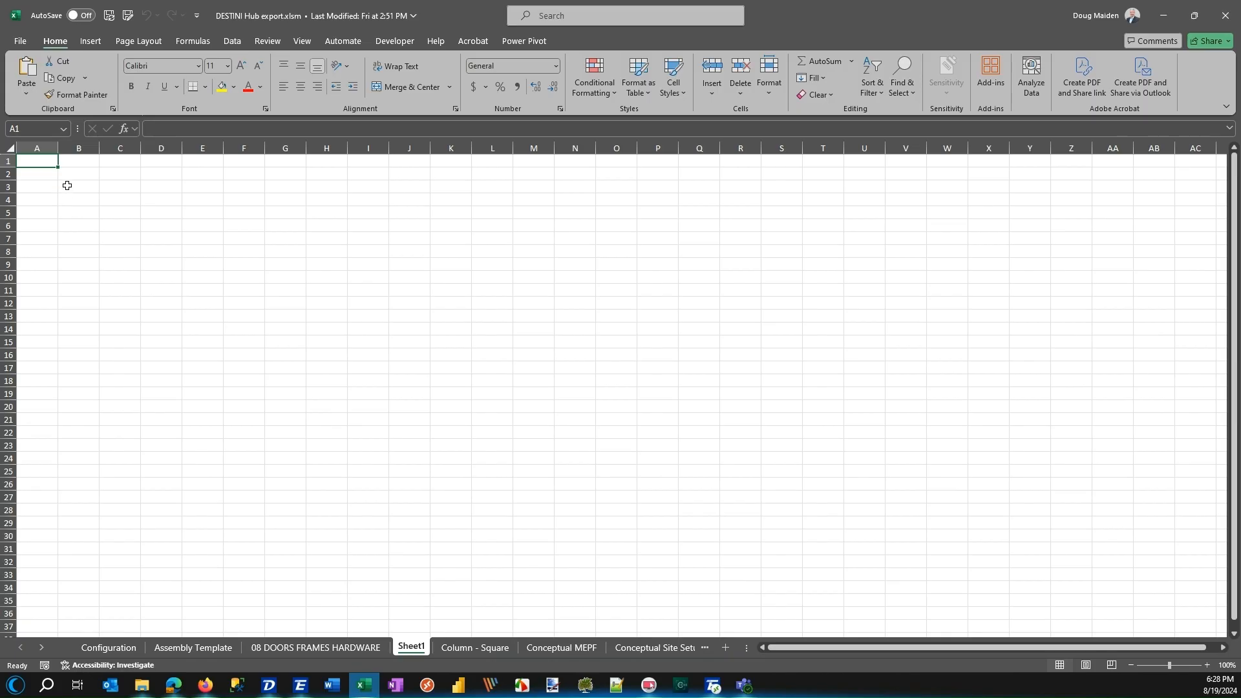
key("ctrl+v")
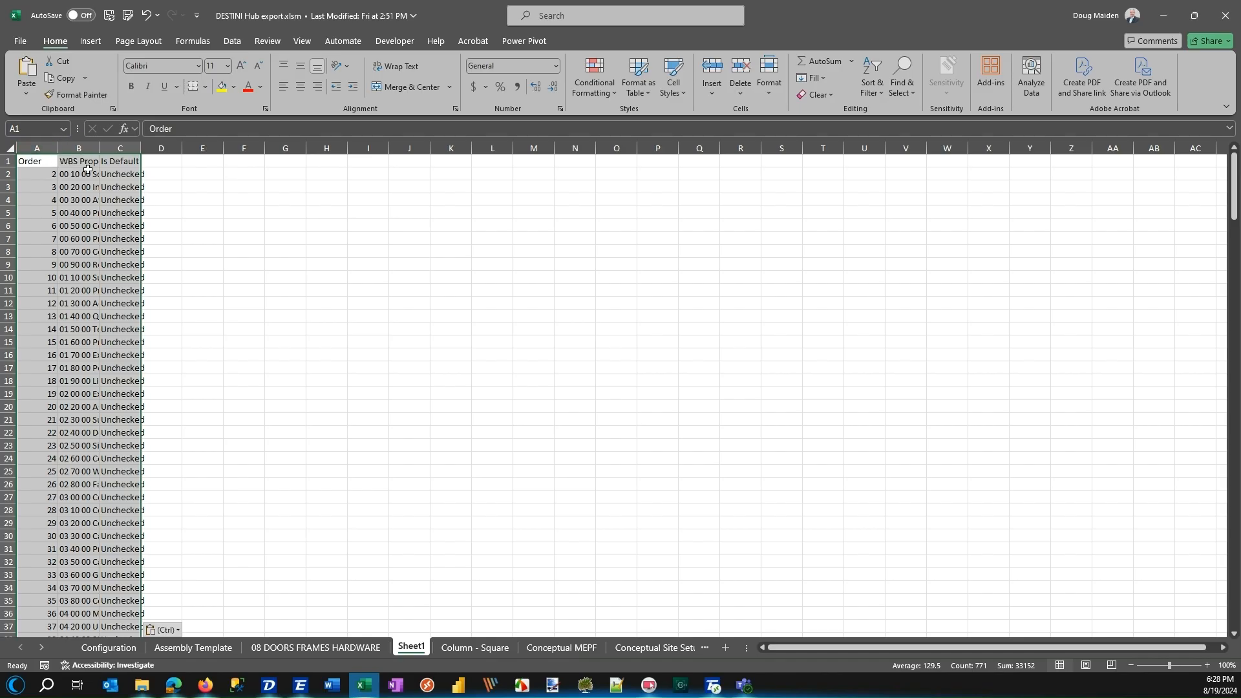
Autofit the widths of the Order, WBS Property Value and Is Default columns
double_click(58, 147)
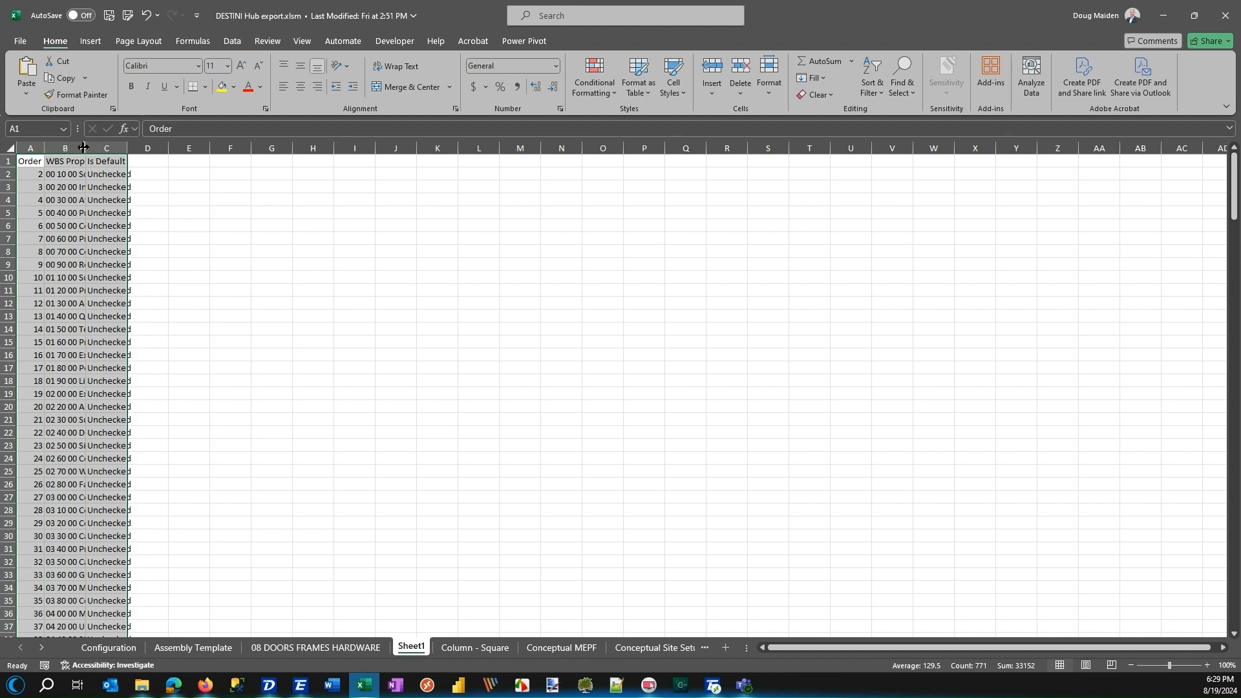
double_click(85, 147)
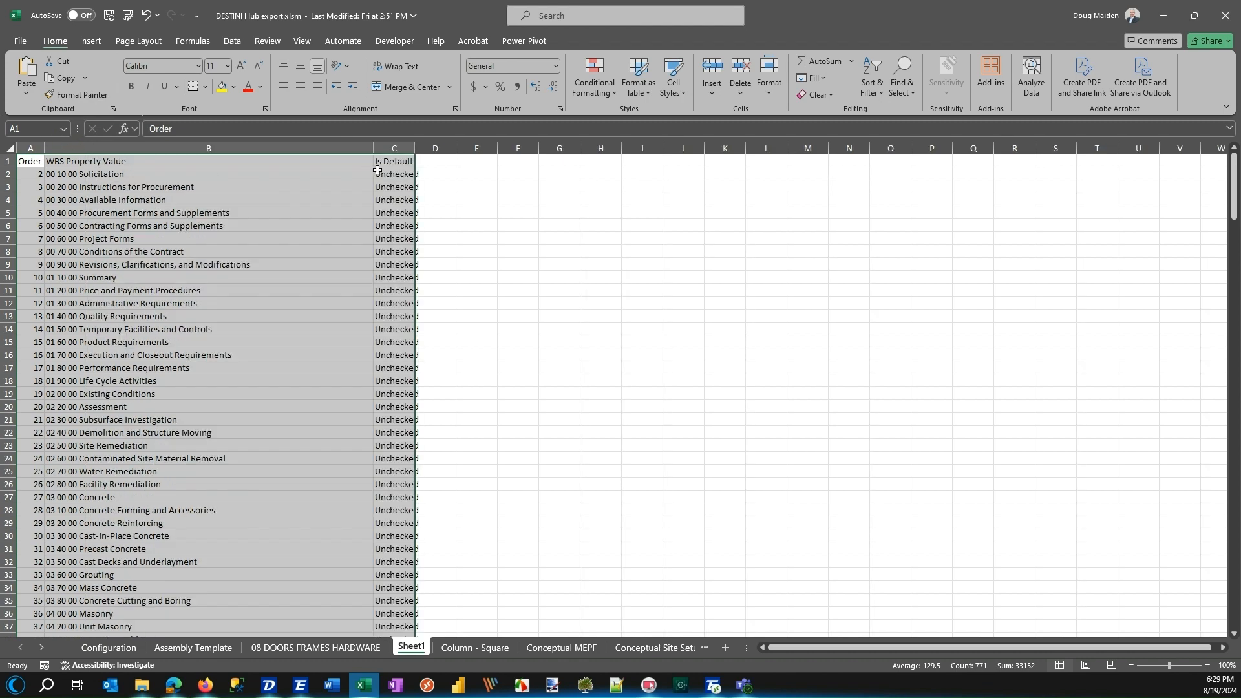
double_click(412, 145)
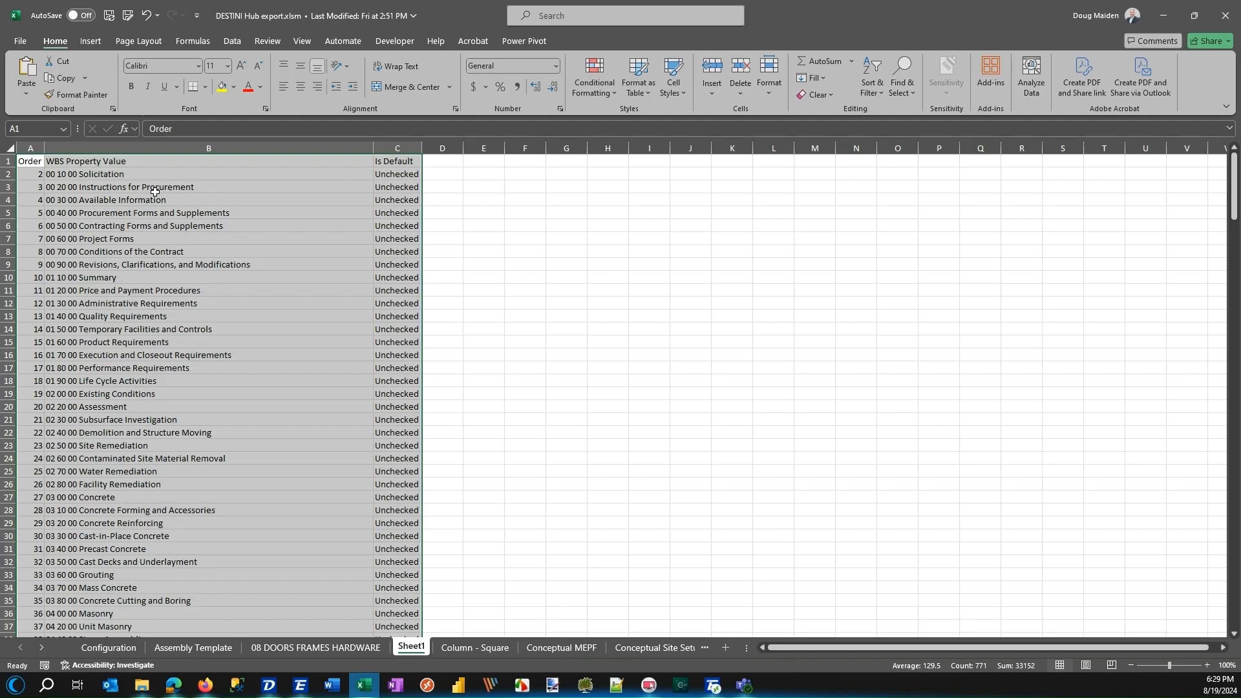
Sort only the WBS Property Value column from A to Z, without expanding the selection, treating the first row as headers
left_click(112, 143)
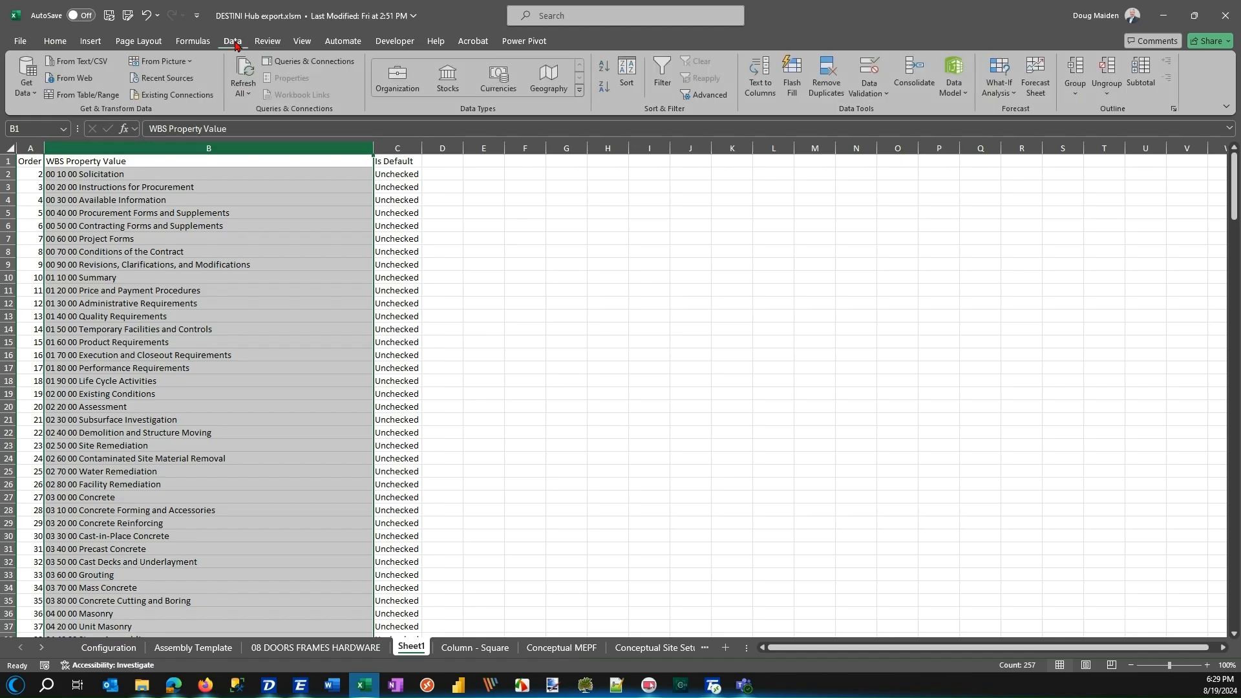
left_click(633, 82)
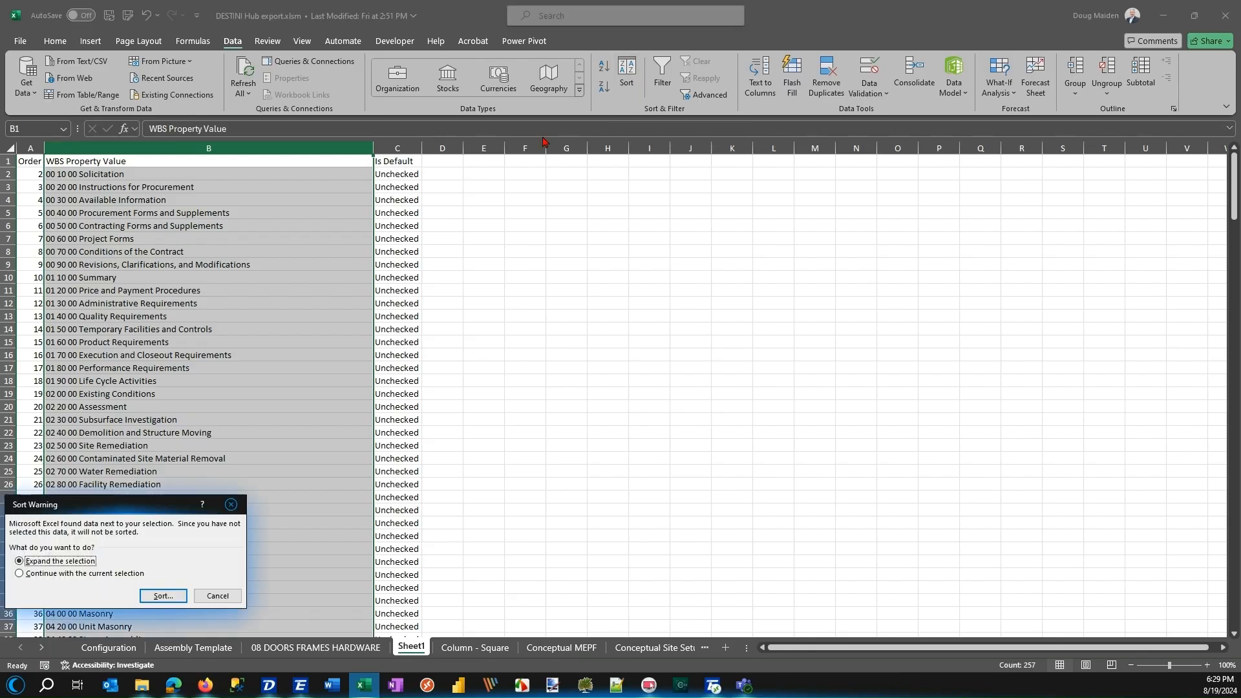
left_click(62, 573)
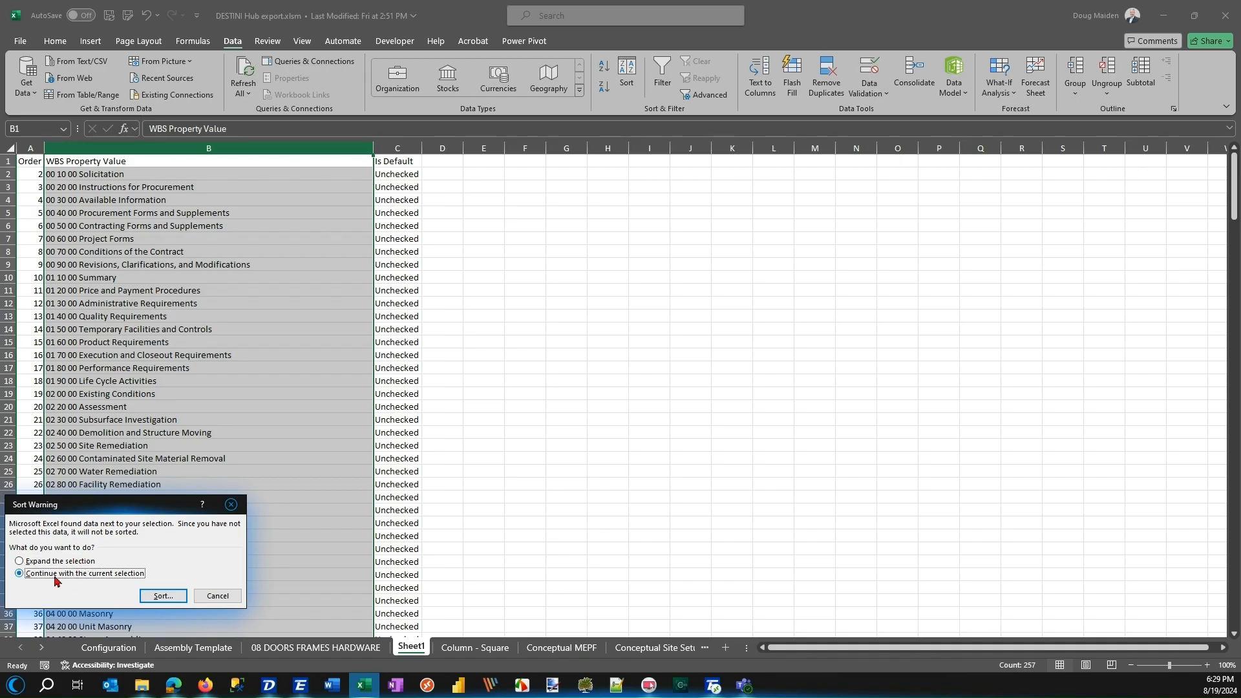
left_click(161, 595)
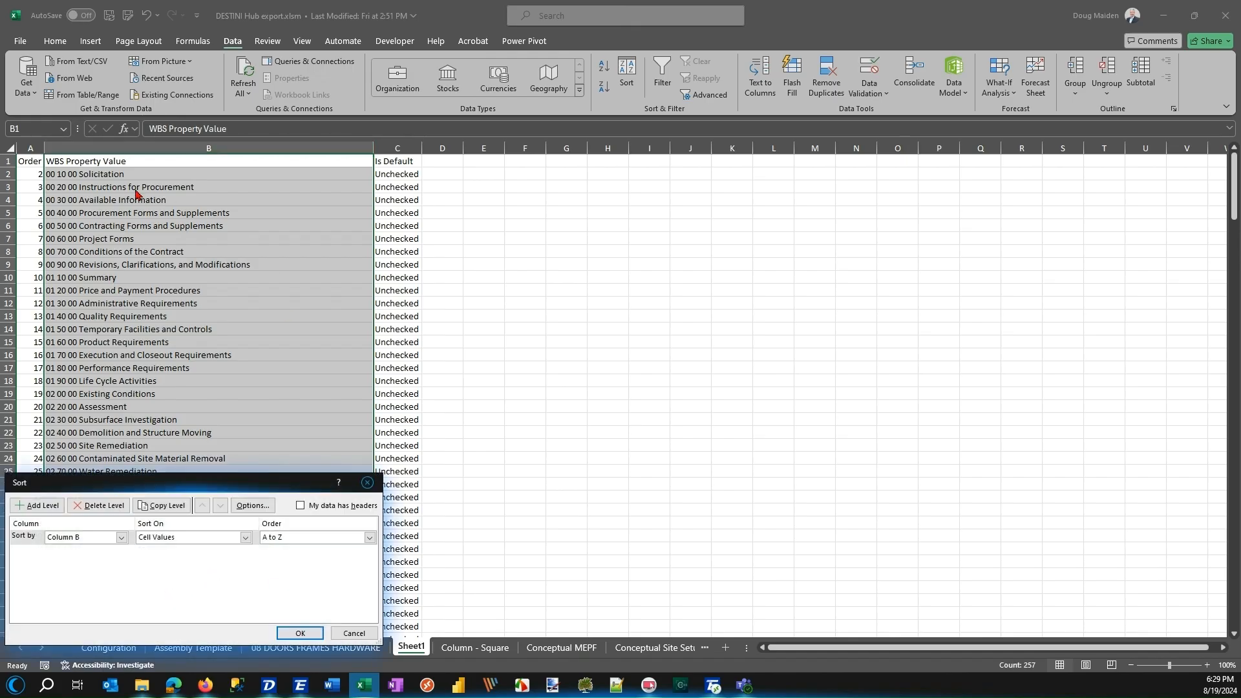
left_click(301, 506)
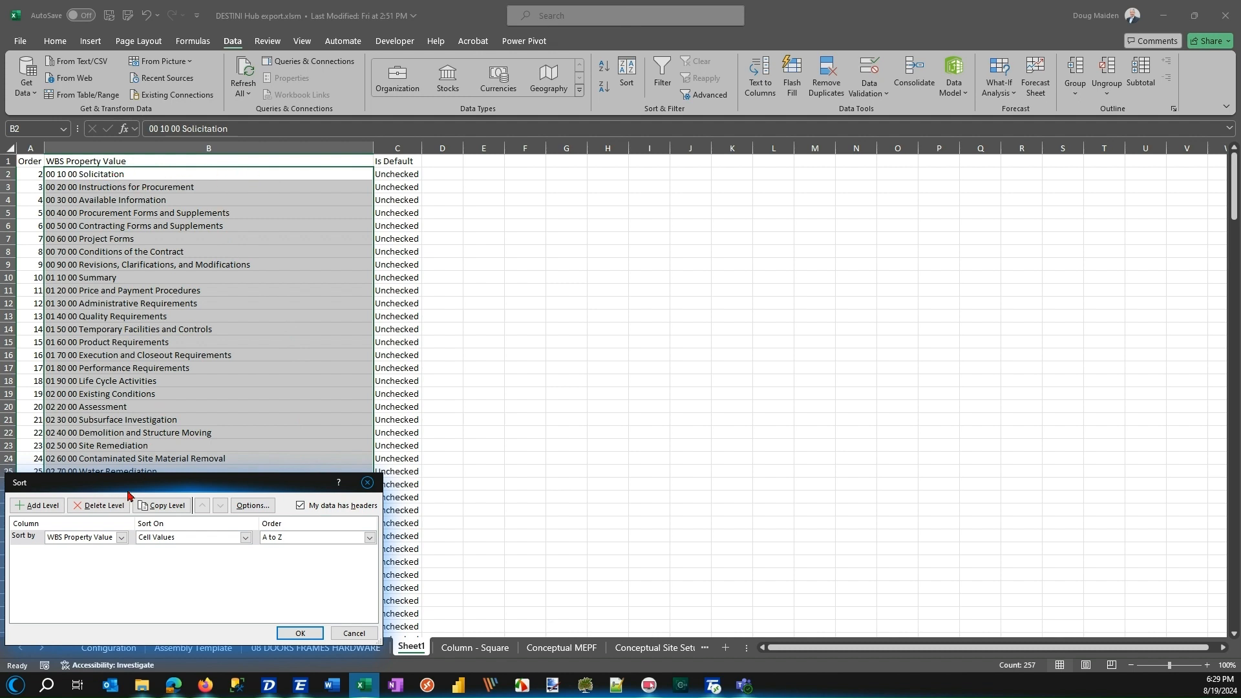
left_click_drag(129, 489, 546, 303)
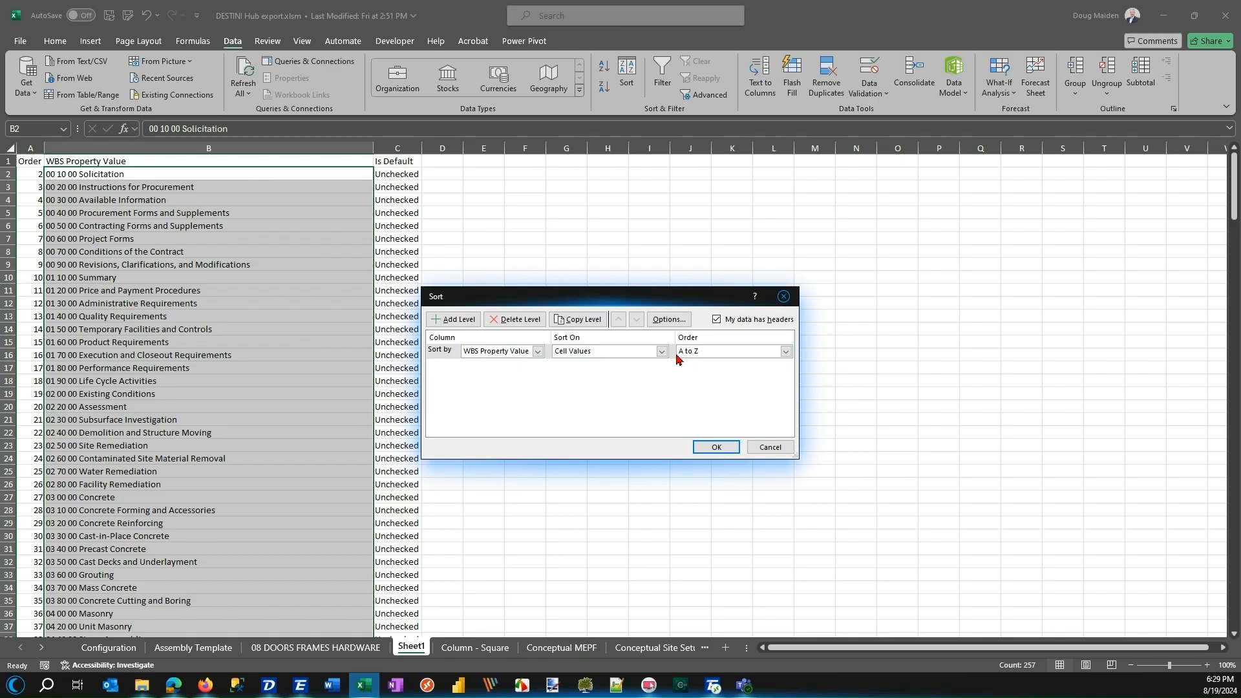
left_click(717, 449)
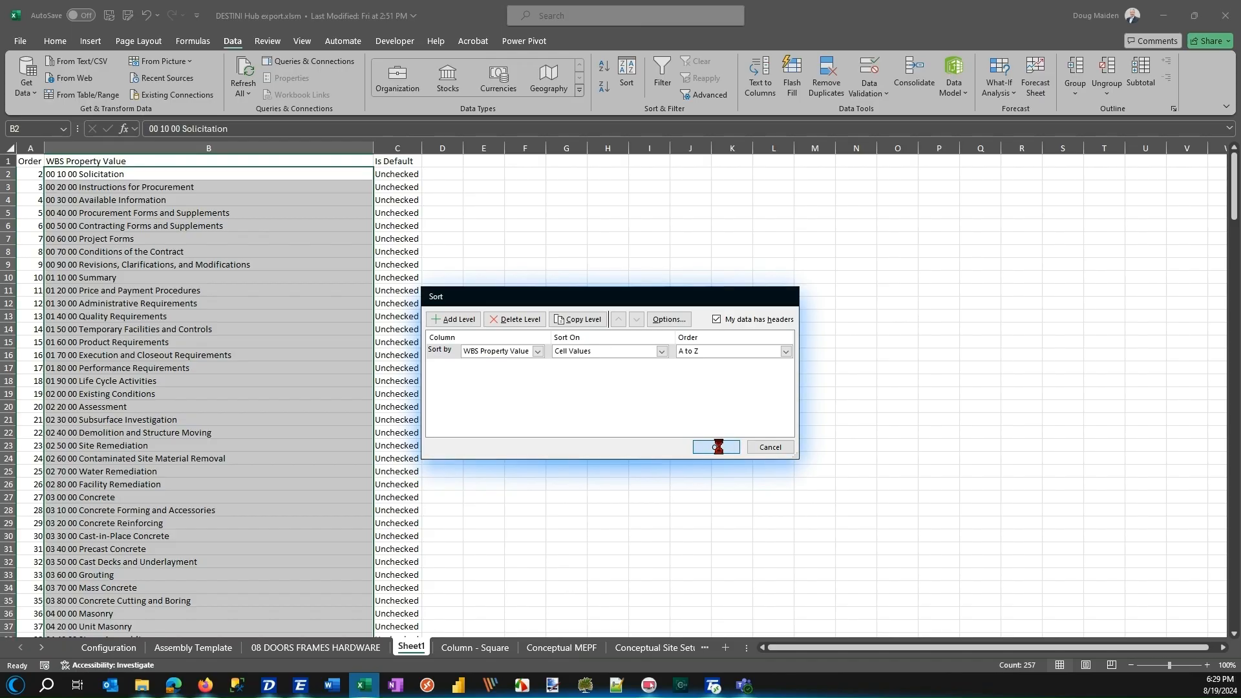
left_click_drag(1234, 184, 1167, 624)
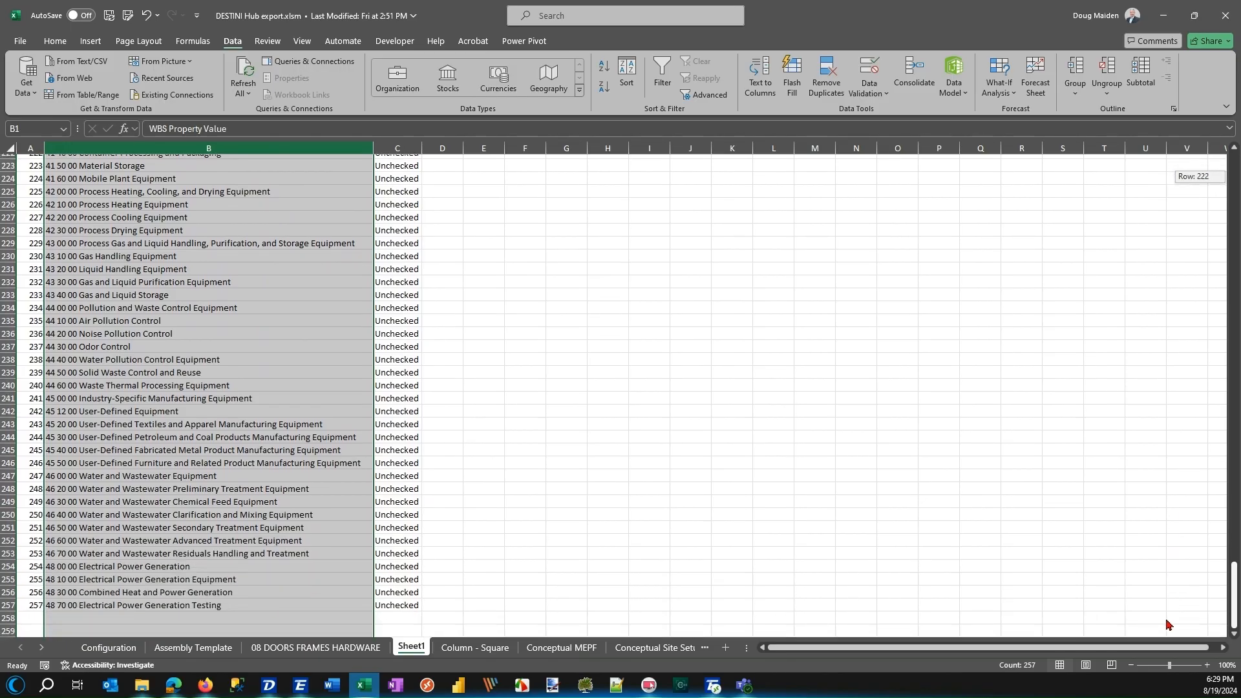
left_click_drag(1168, 624, 1183, 179)
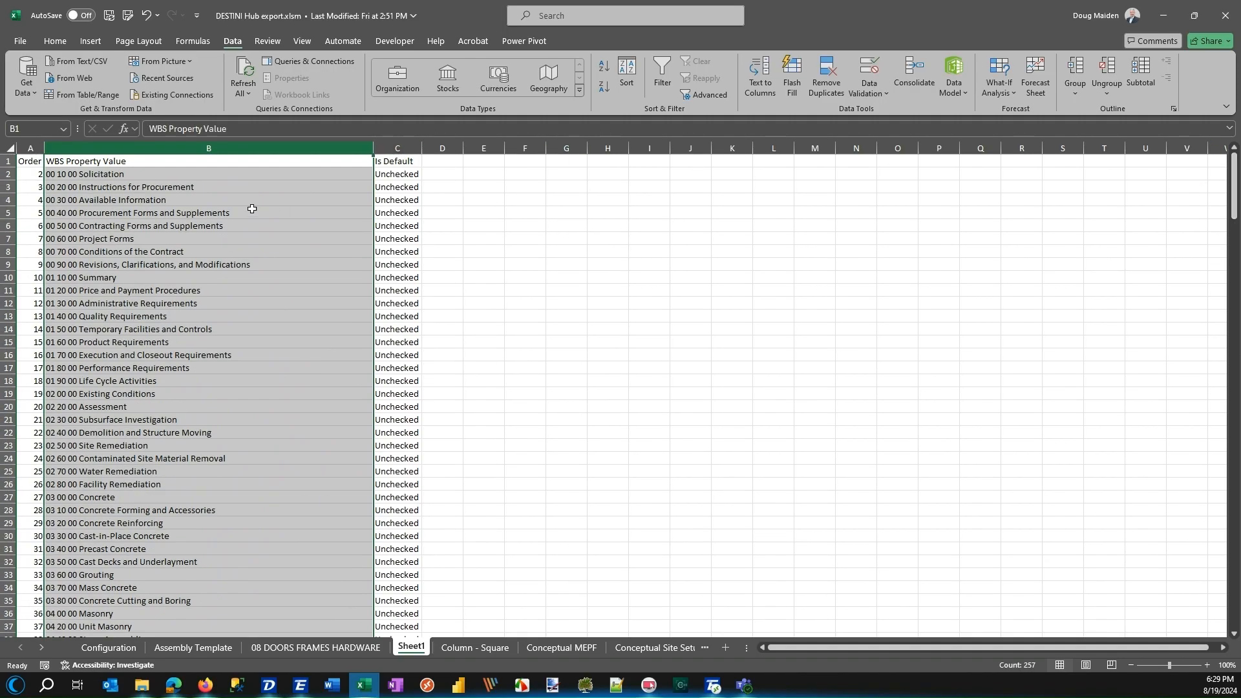
Copy the sorted WBS property values from 00 10 00 Solicitation through 48 70 00 Electrical Power Generation Testing, leaving out the header
left_click(243, 174)
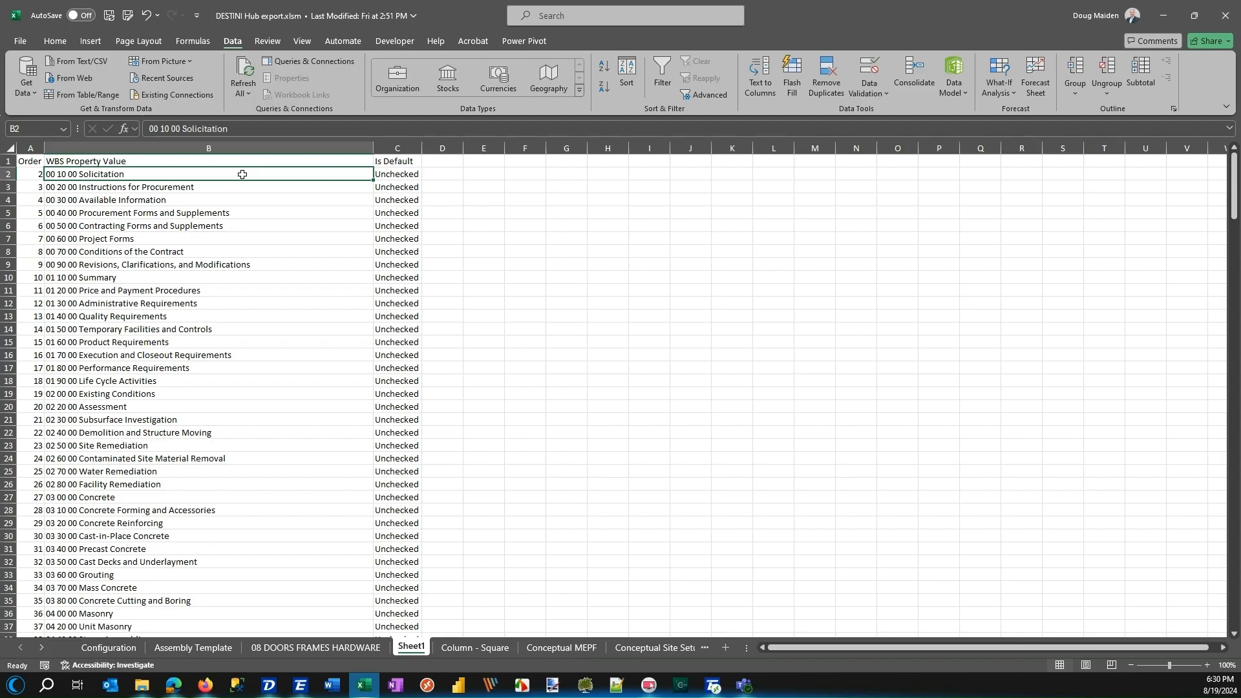
key("ctrl+shift+Down")
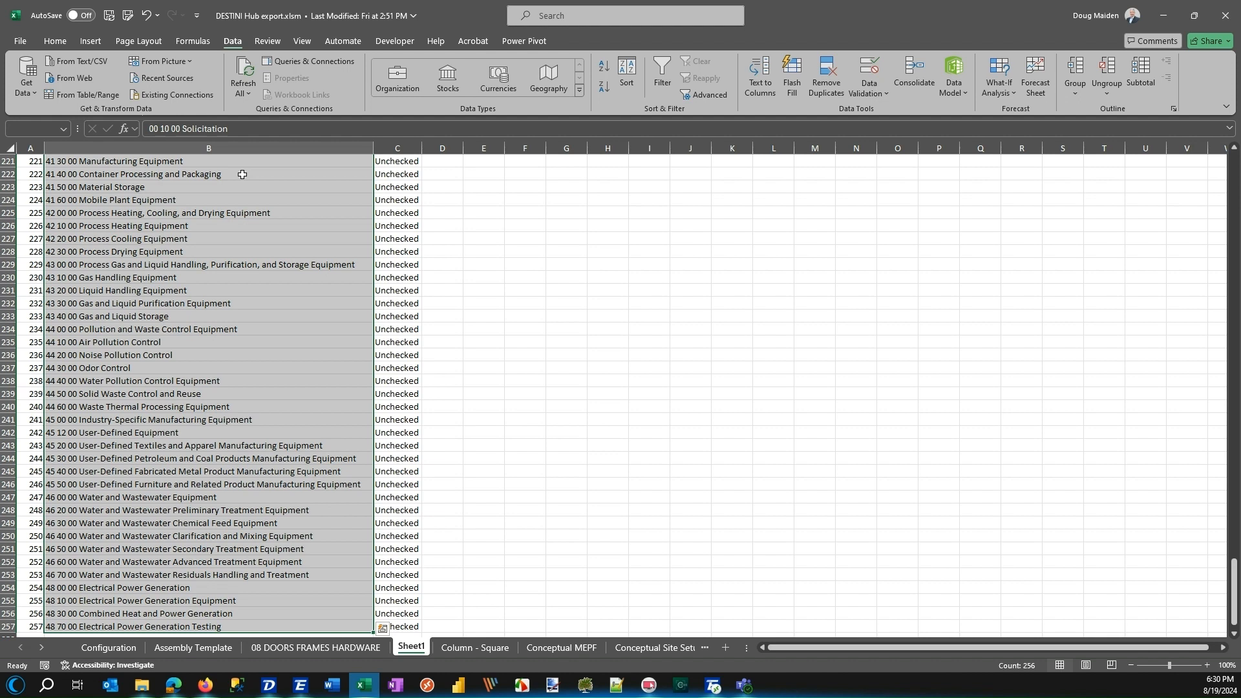
key("ctrl+c")
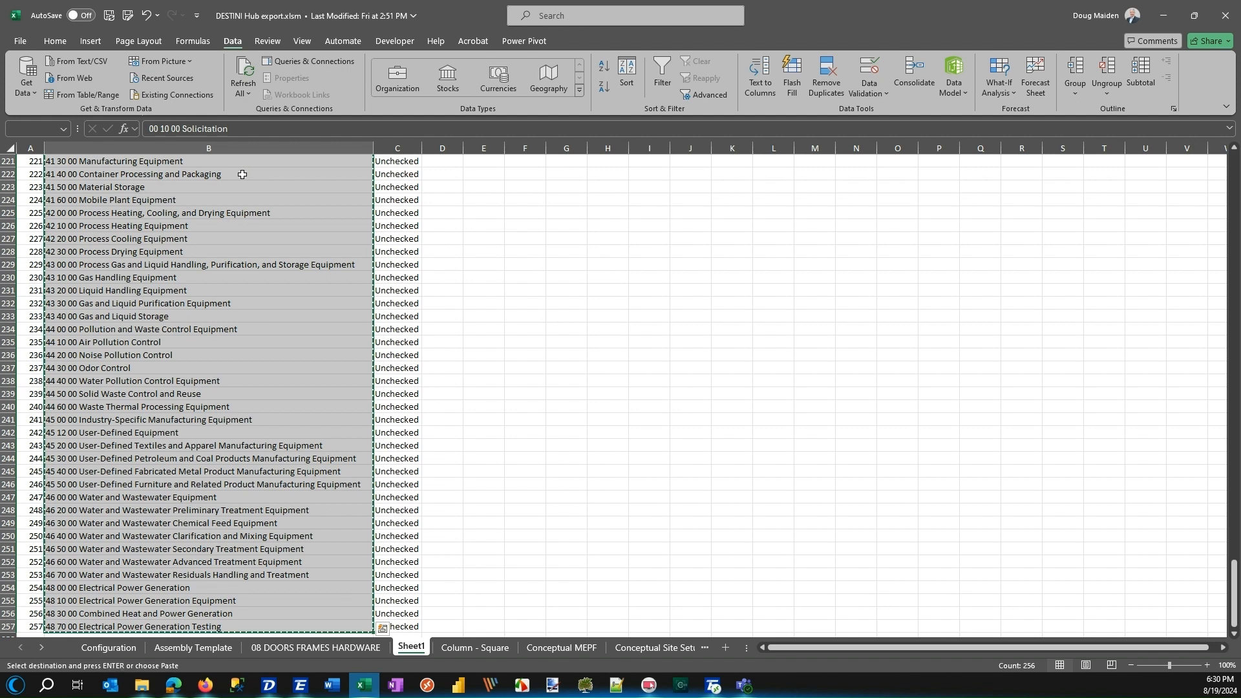
Switch to Data Manager's Masterformat Level 2 values window and clear the 00 10 00 Solicitation value at order 2
left_click(271, 686)
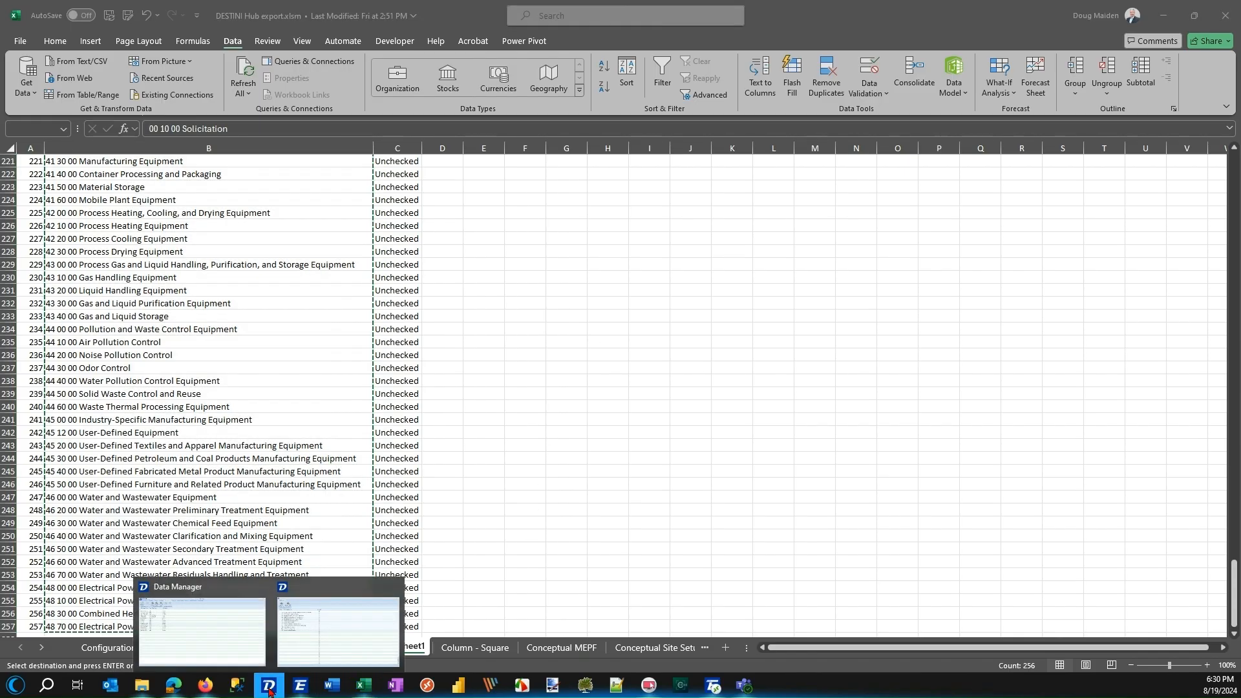
left_click(307, 656)
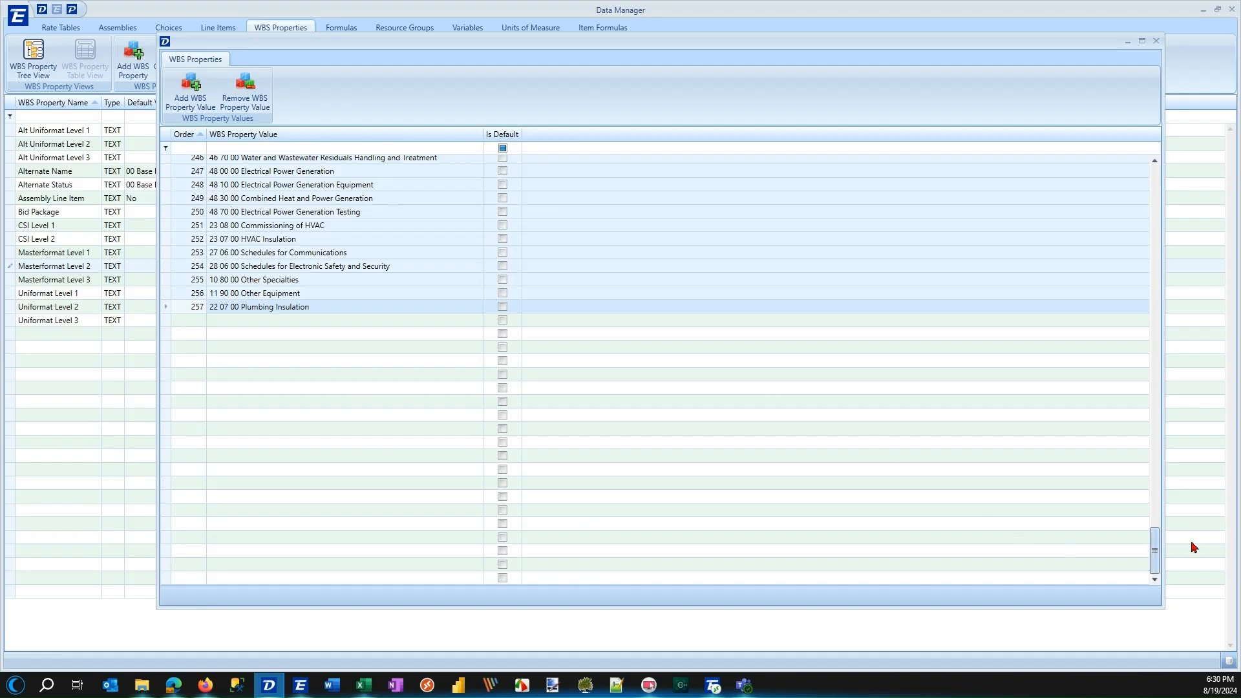
left_click_drag(1156, 571, 1157, 190)
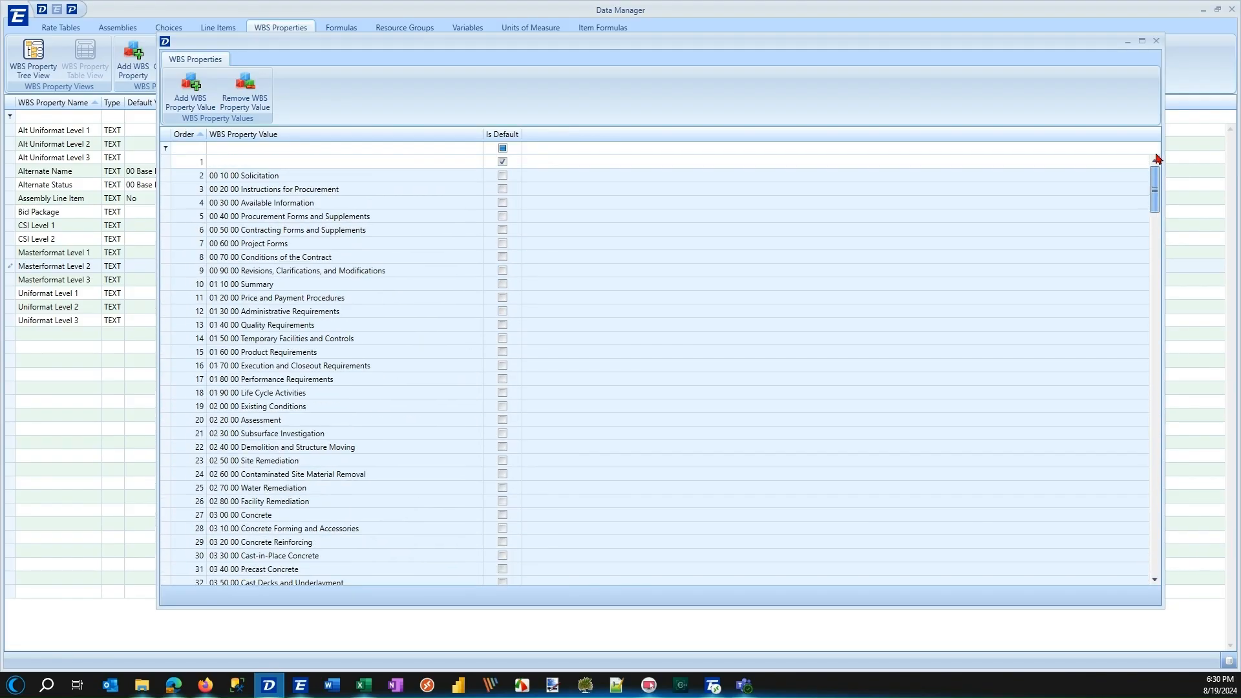
left_click(343, 179)
left_click(341, 174)
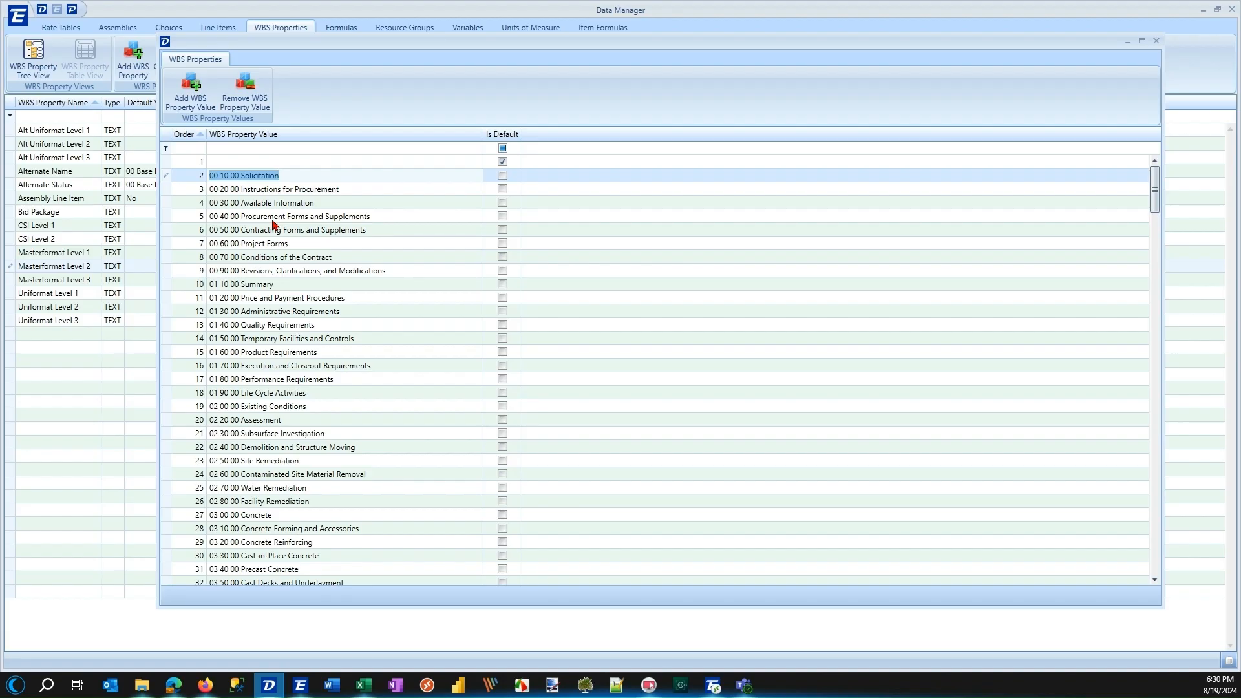
key("Delete")
left_click(359, 190)
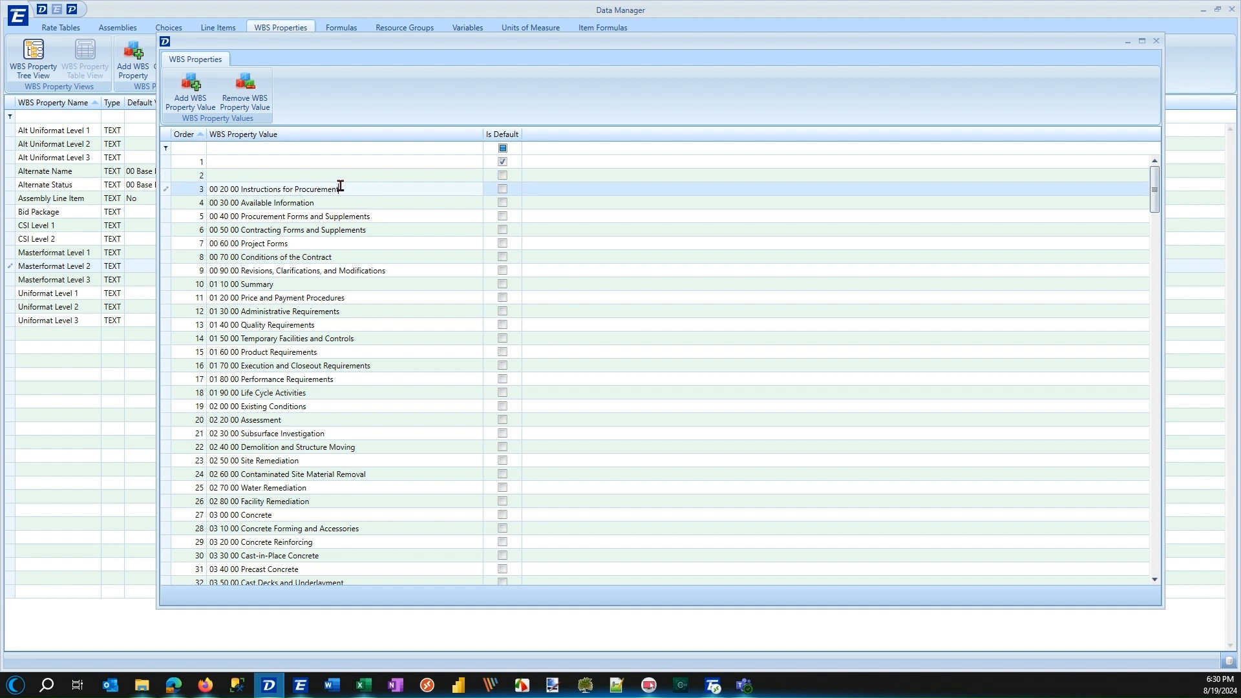
Paste the sorted values into the WBS Property Value column starting at order 2, and close the values window
left_click(338, 174)
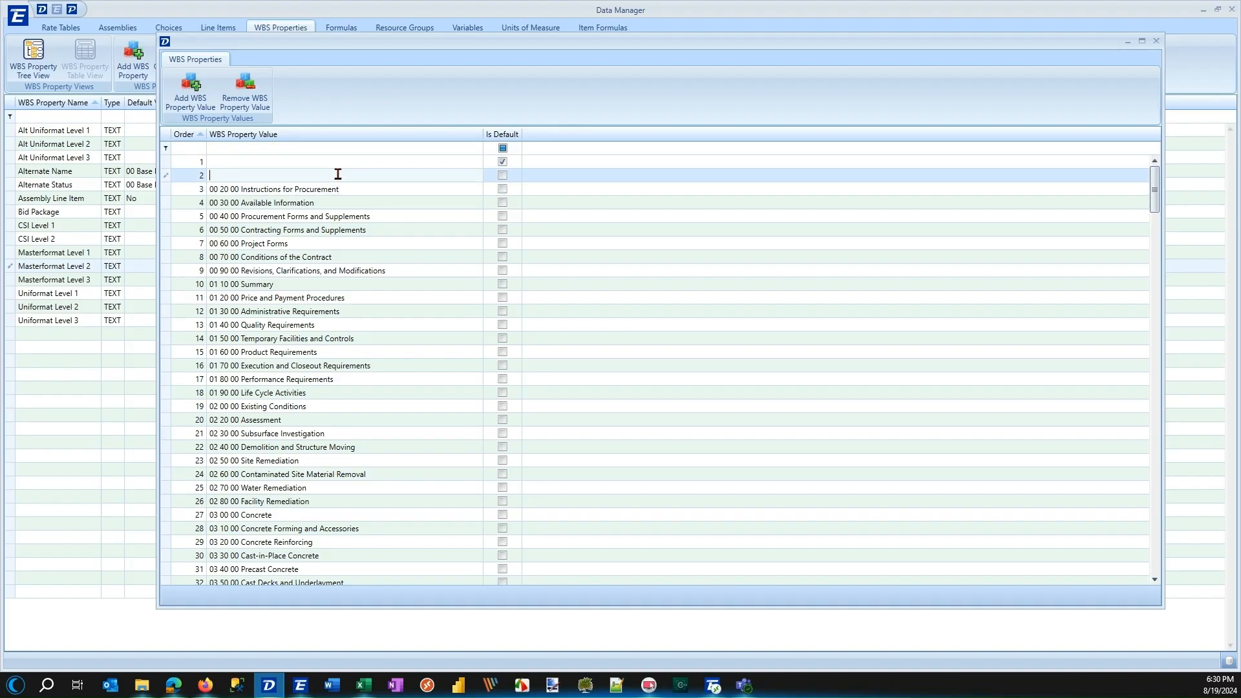
key("ctrl+End")
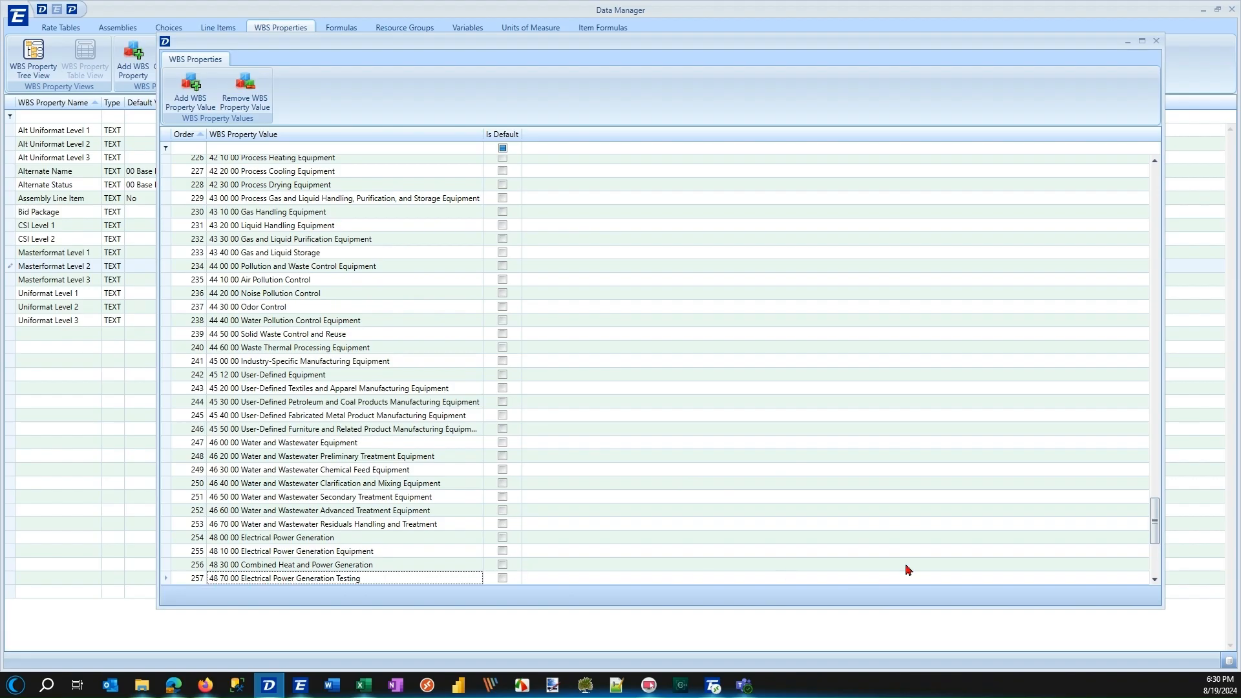
left_click_drag(1155, 522, 1135, 196)
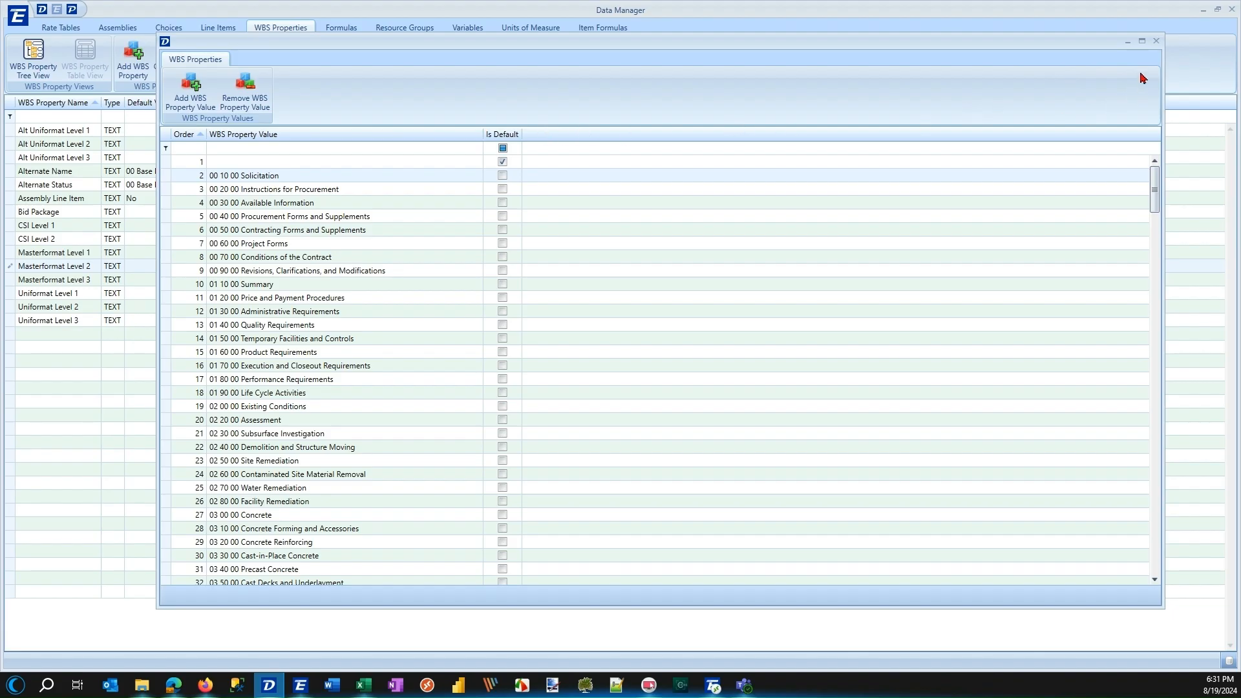
left_click(1156, 42)
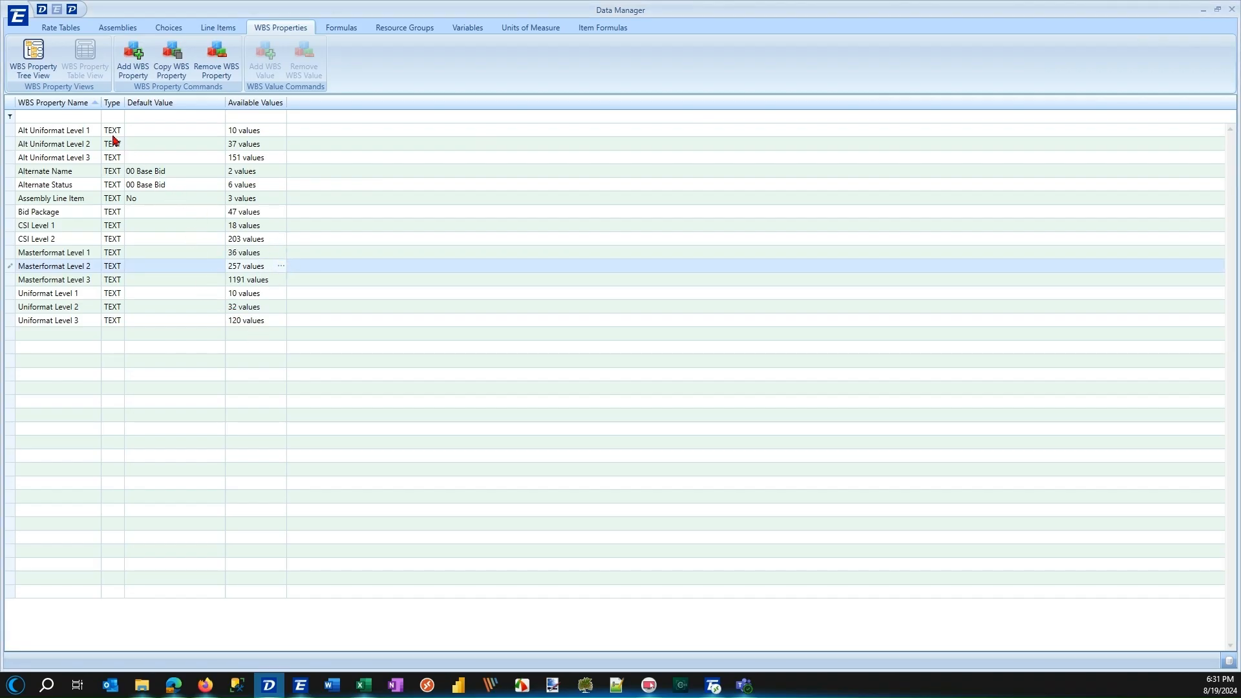
Show the WBS properties as a tree and check the order of the Masterformat Level 2 values down to the last one
left_click(32, 55)
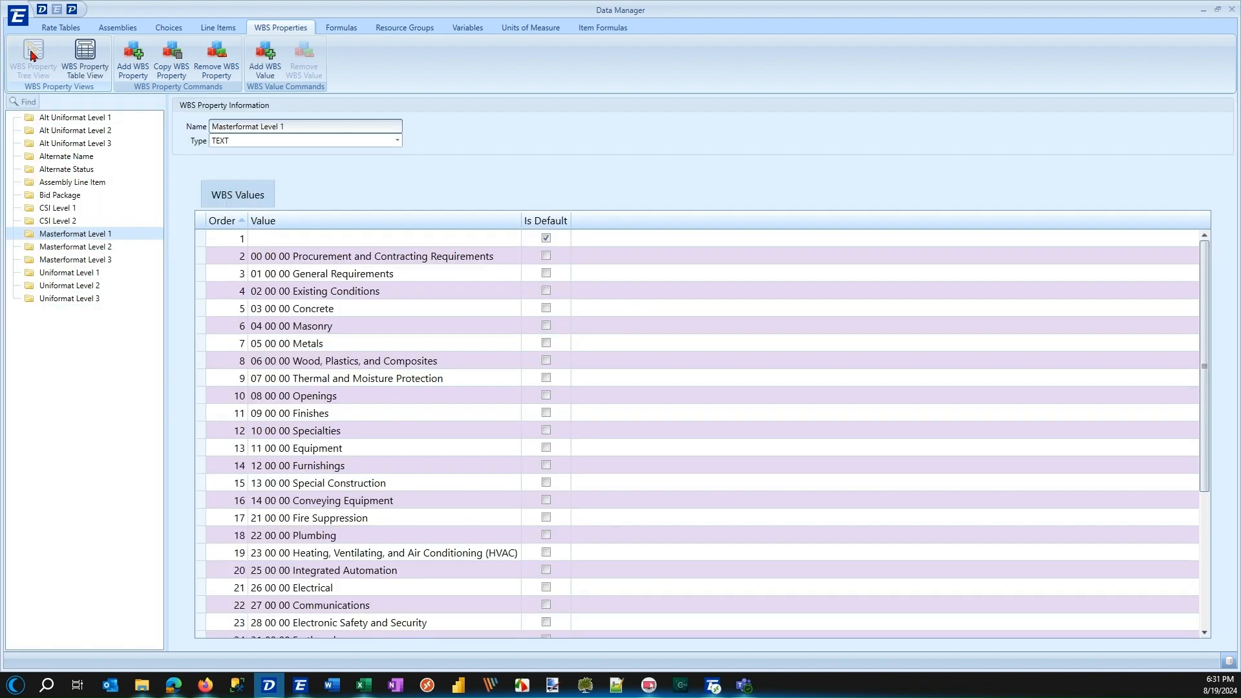
left_click(97, 249)
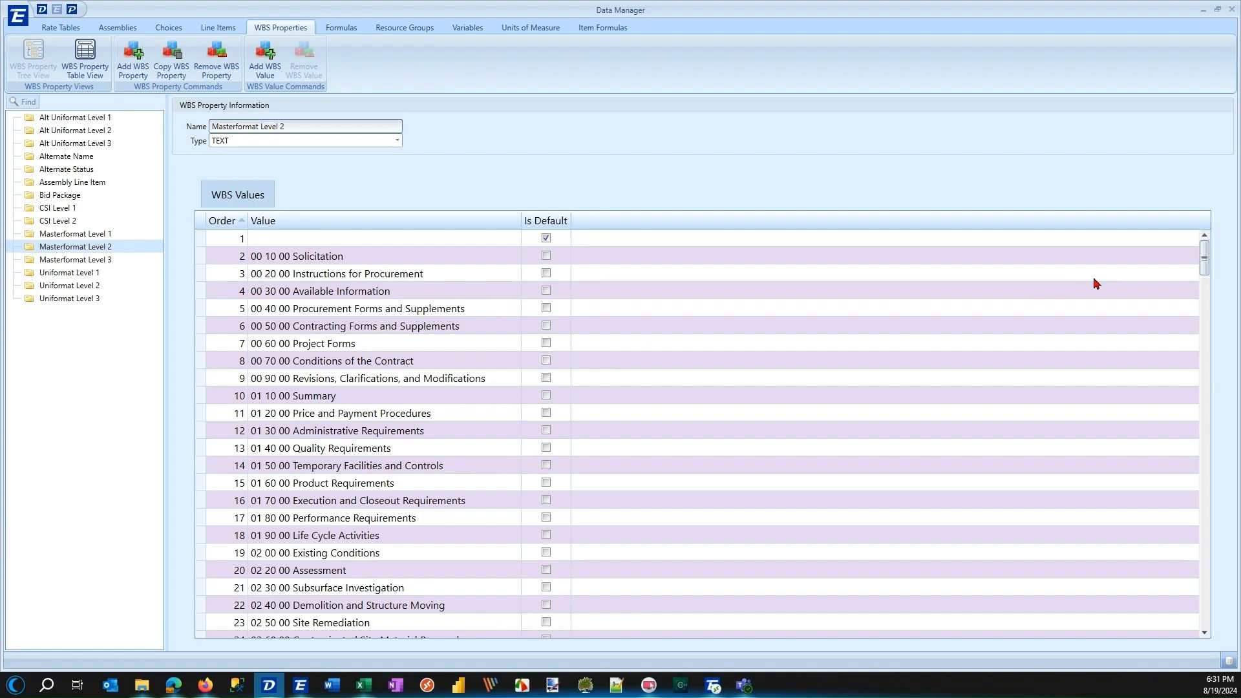
left_click_drag(1198, 265, 1154, 647)
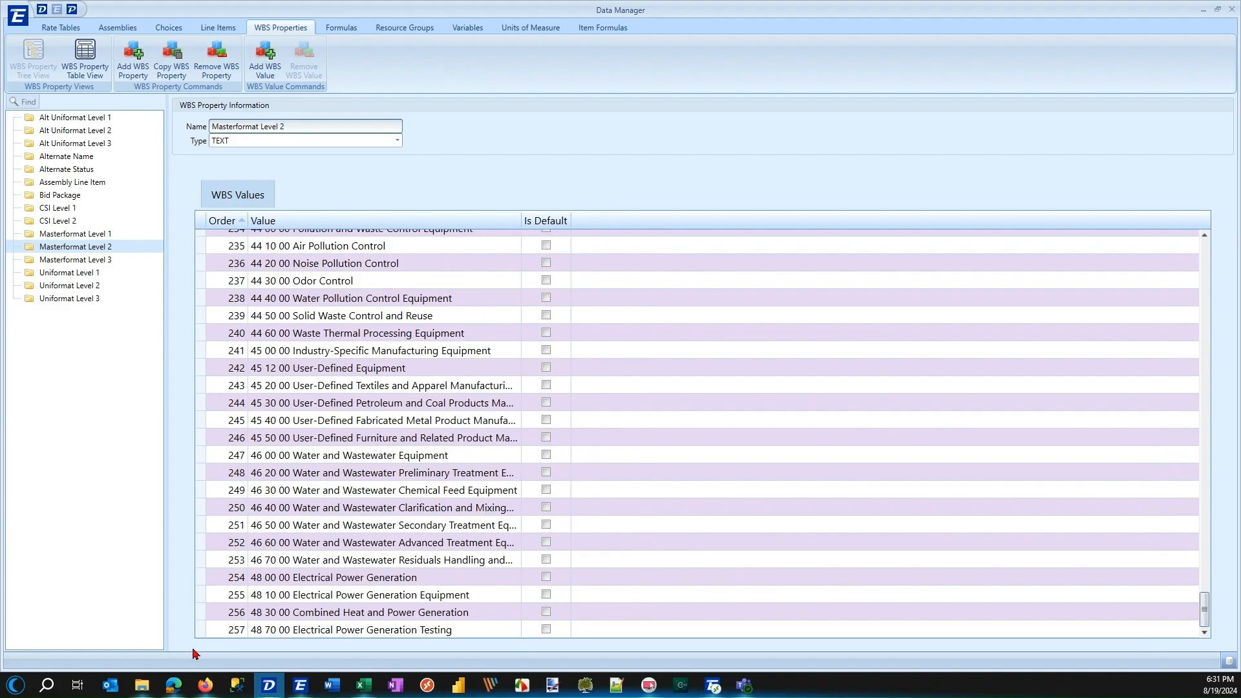